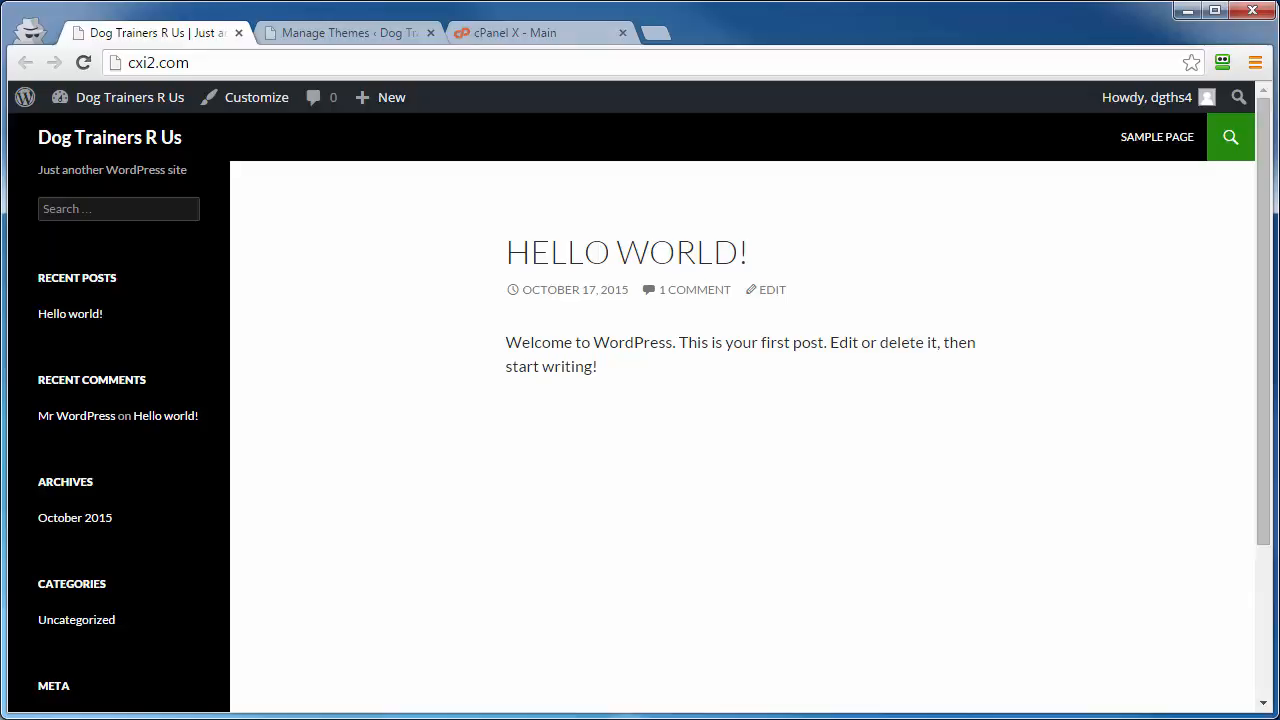
Switch to cPanel and open its File Manager at the site's public_html folder.
left_click(521, 32)
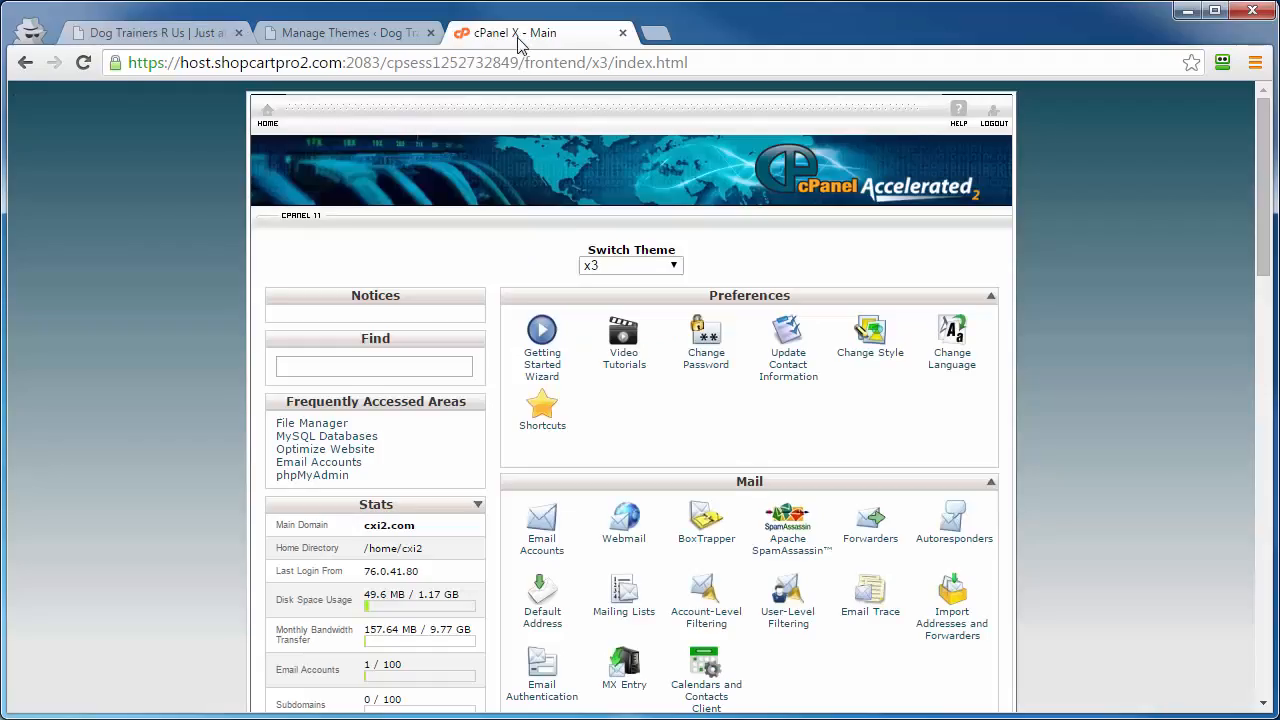
scroll(688, 462, "down", 4)
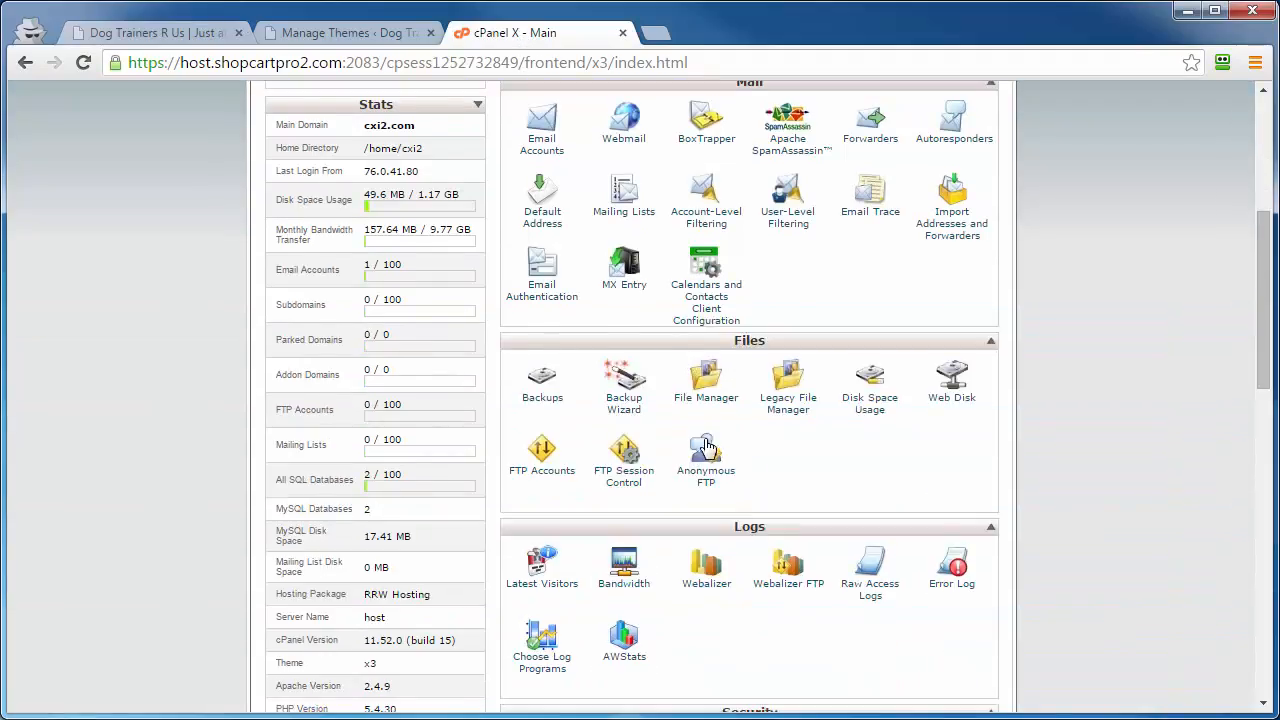
left_click(708, 399)
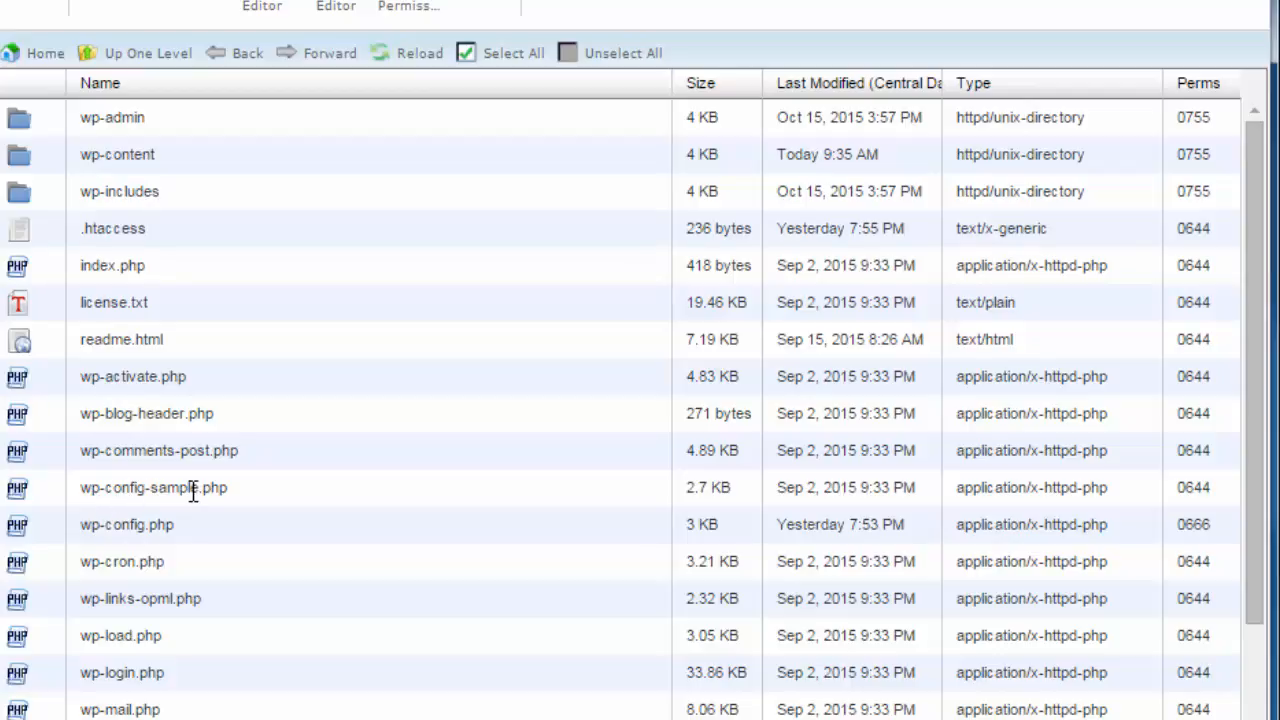
Delete wp-config-sample.php, readme.html and license.txt from the public_html folder.
left_click(48, 493)
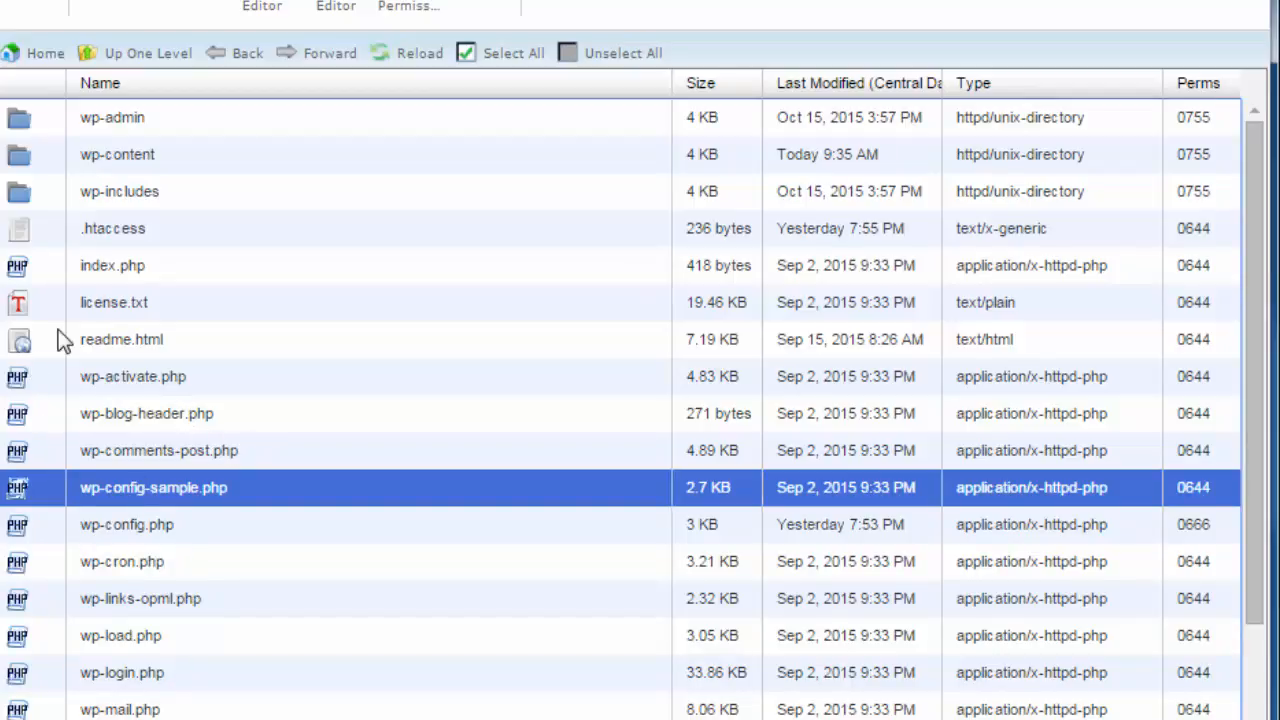
left_click(38, 348, "ctrl")
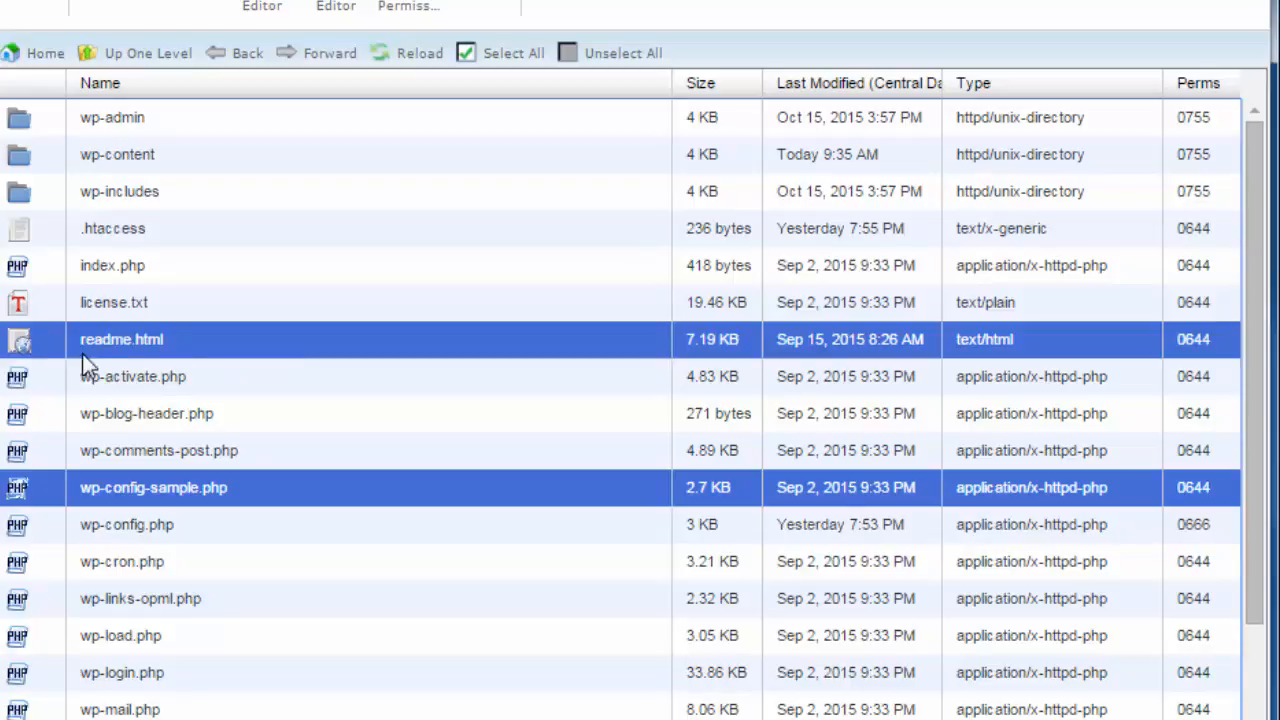
left_click(36, 301, "ctrl")
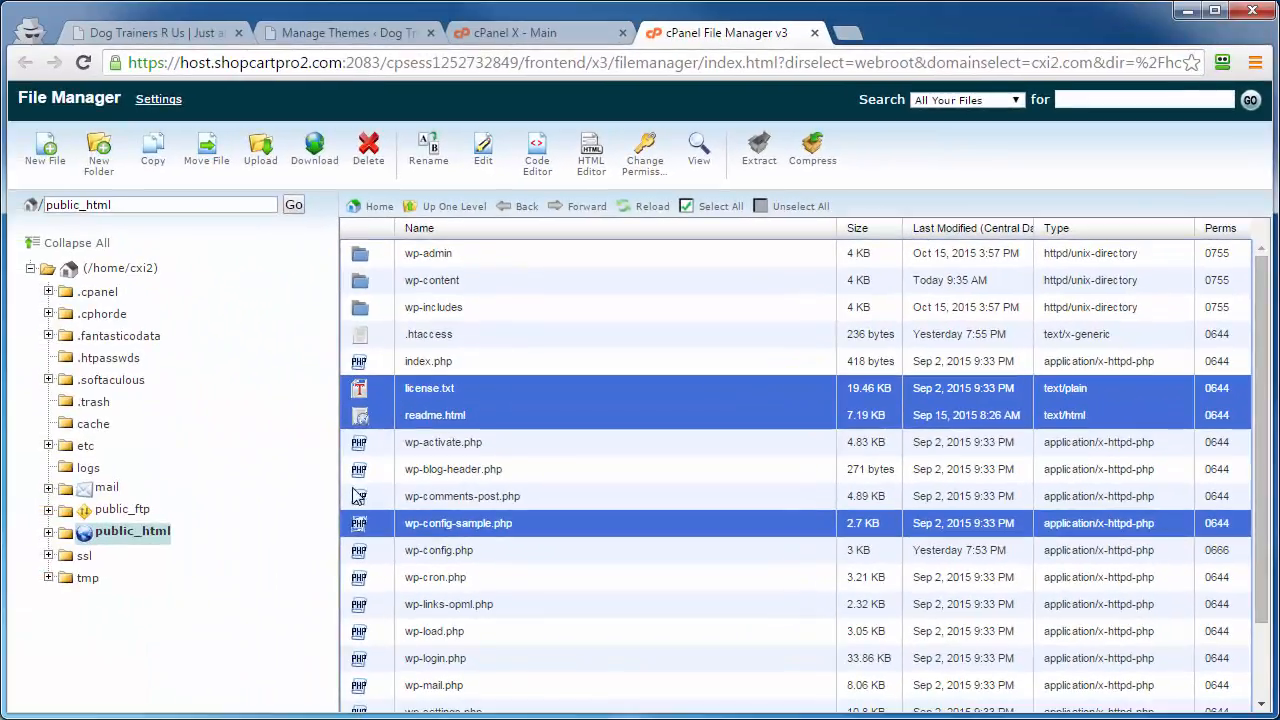
left_click(366, 162)
left_click(797, 477)
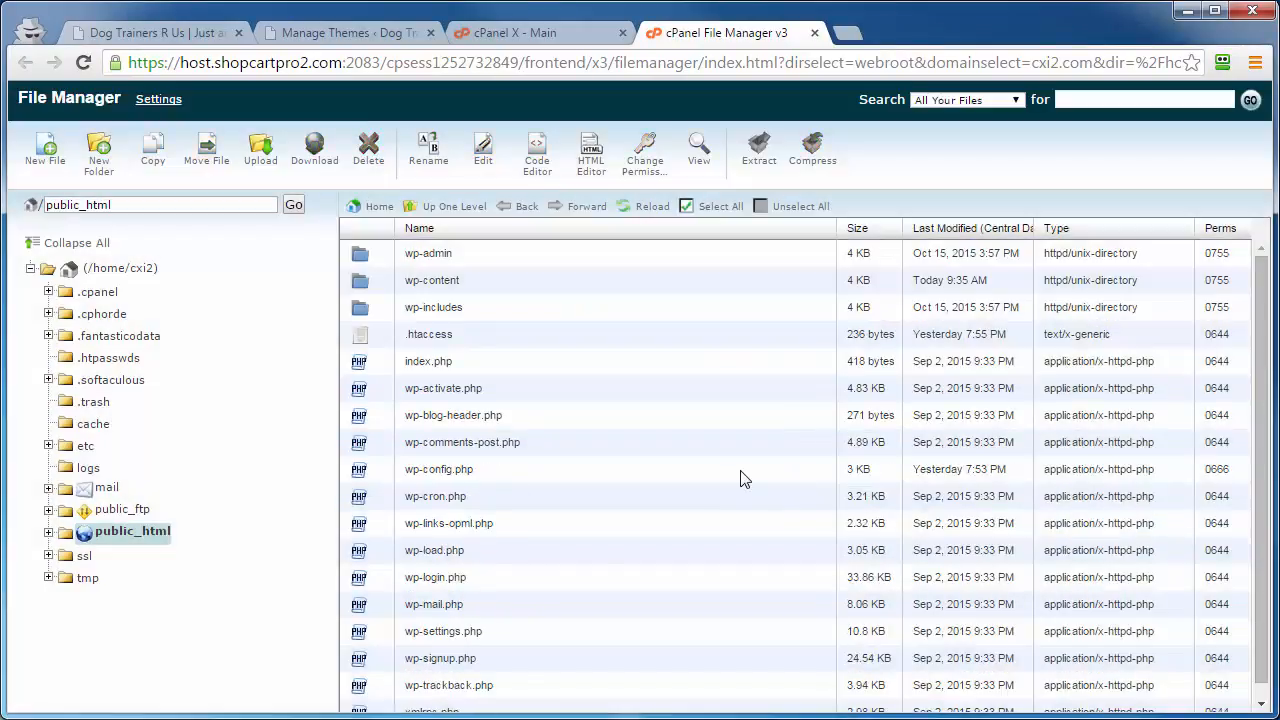
Delete install.php and install-helper.php from the wp-admin folder, and close the File Manager.
double_click(378, 262)
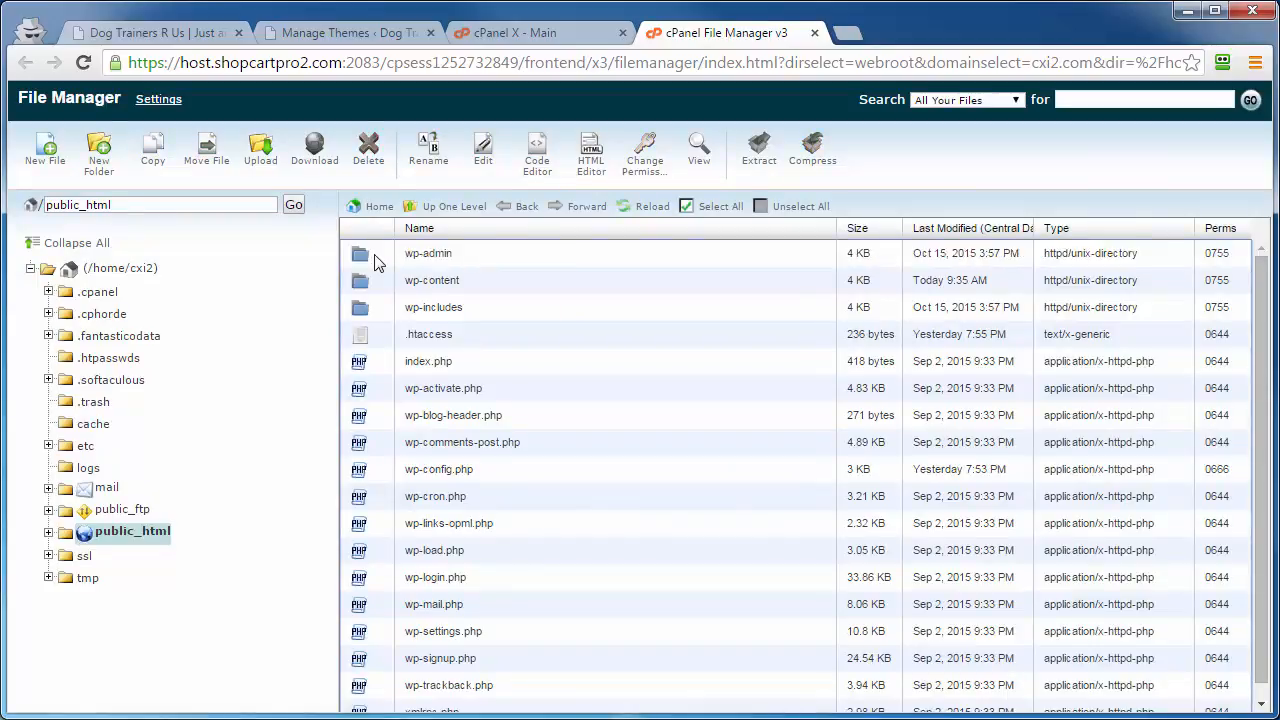
scroll(484, 545, "down", 8)
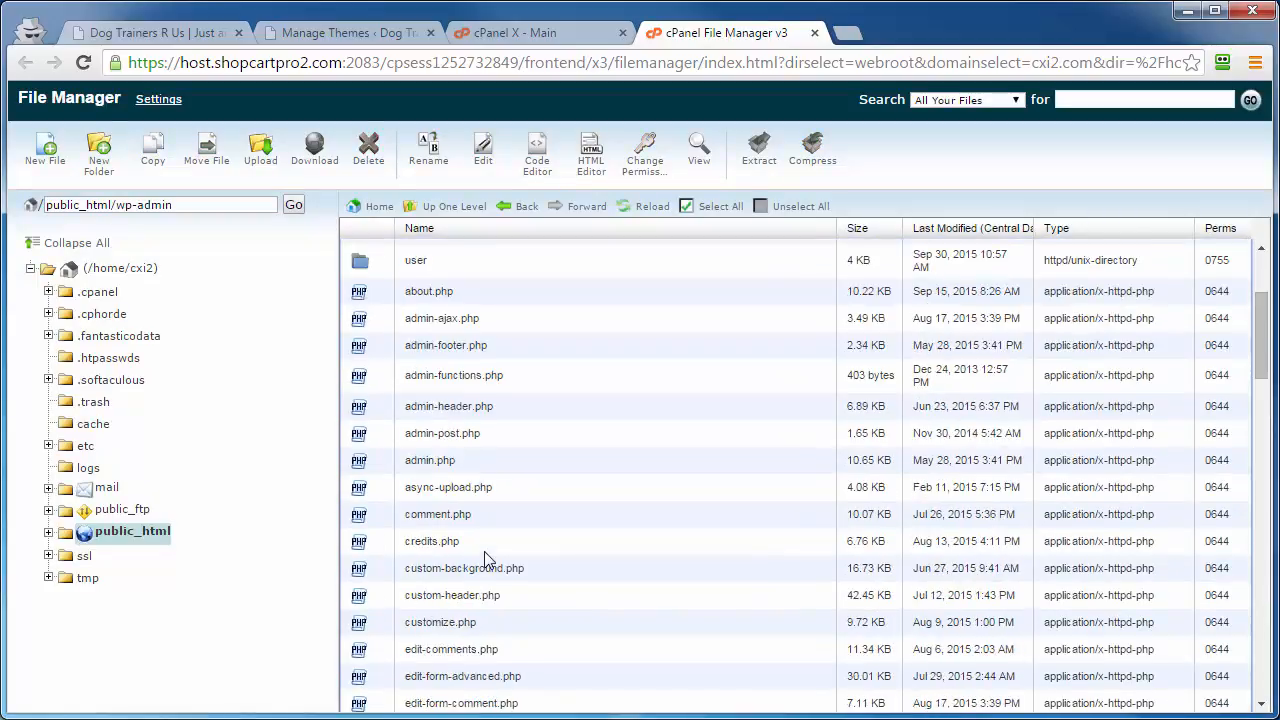
scroll(487, 556, "down", 2)
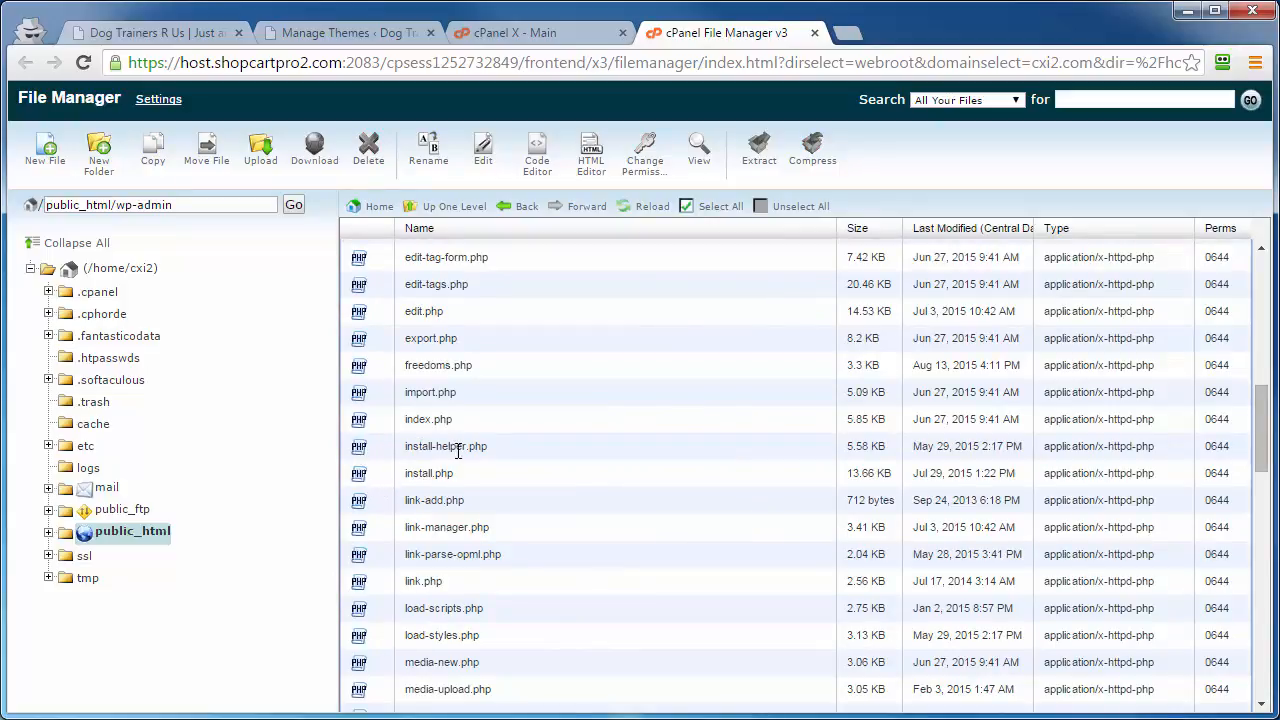
left_click(374, 475)
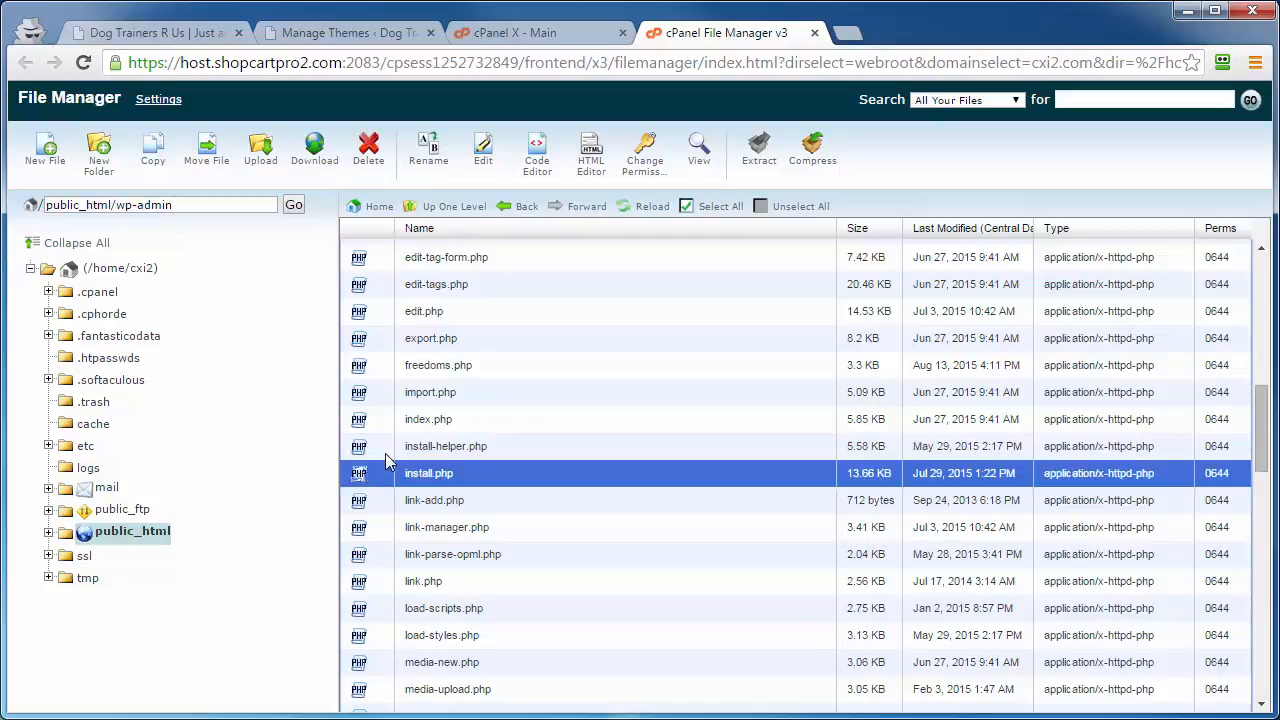
left_click(388, 455, "ctrl")
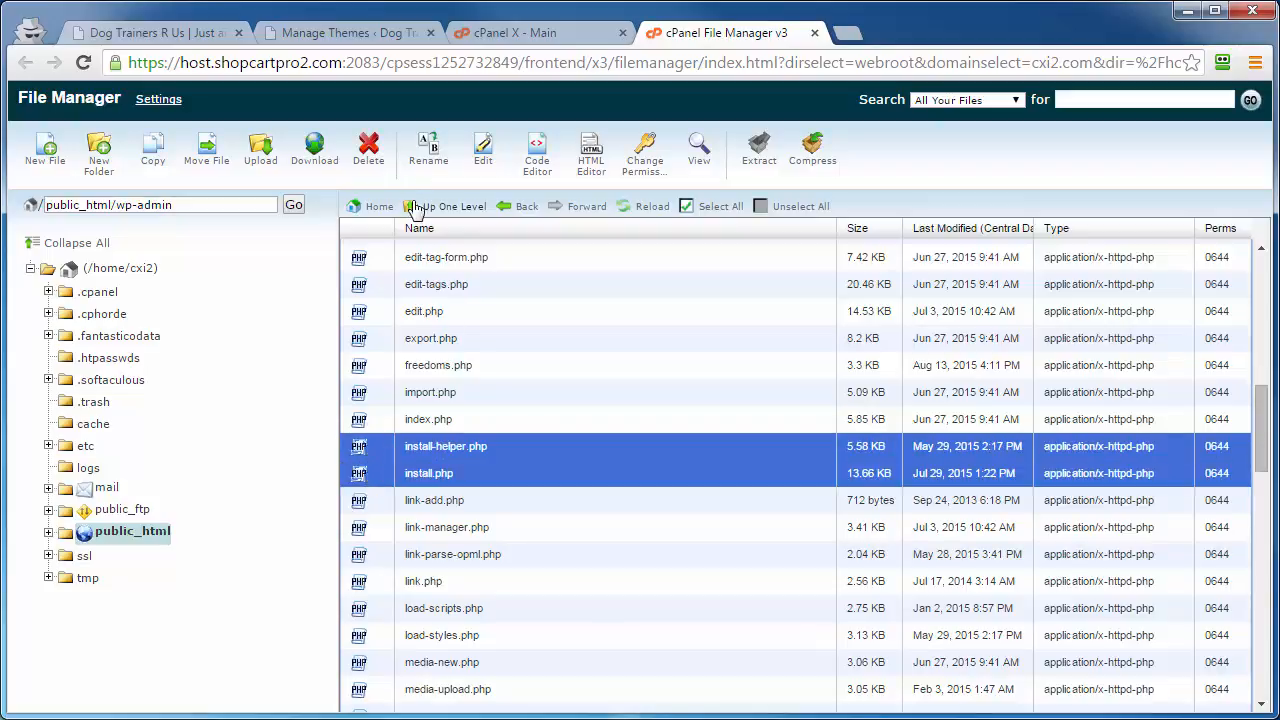
left_click(369, 156)
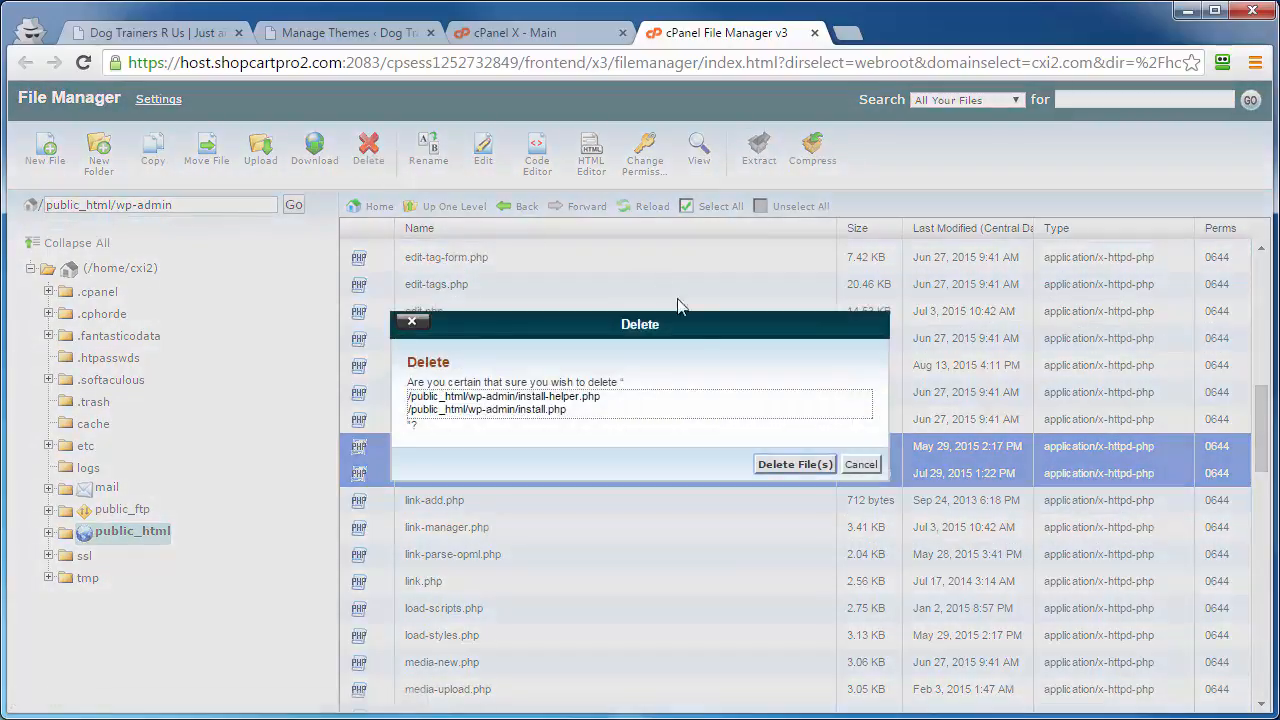
left_click(782, 463)
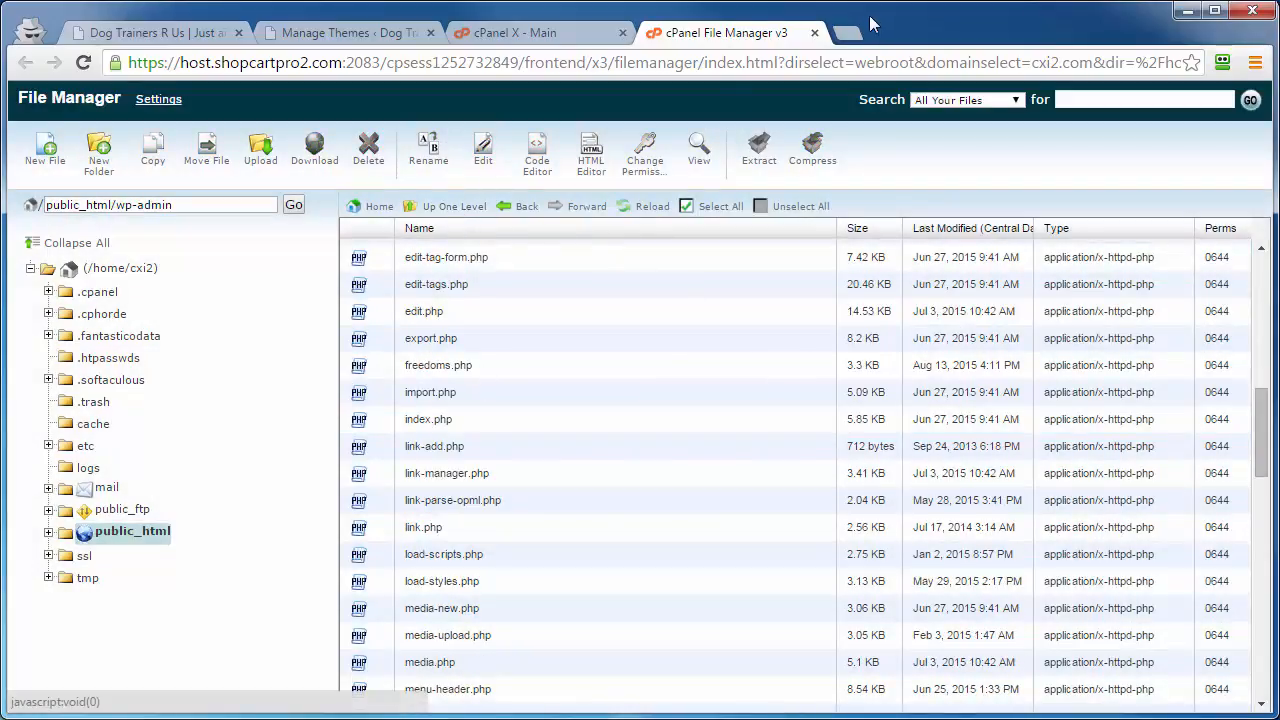
left_click(816, 35)
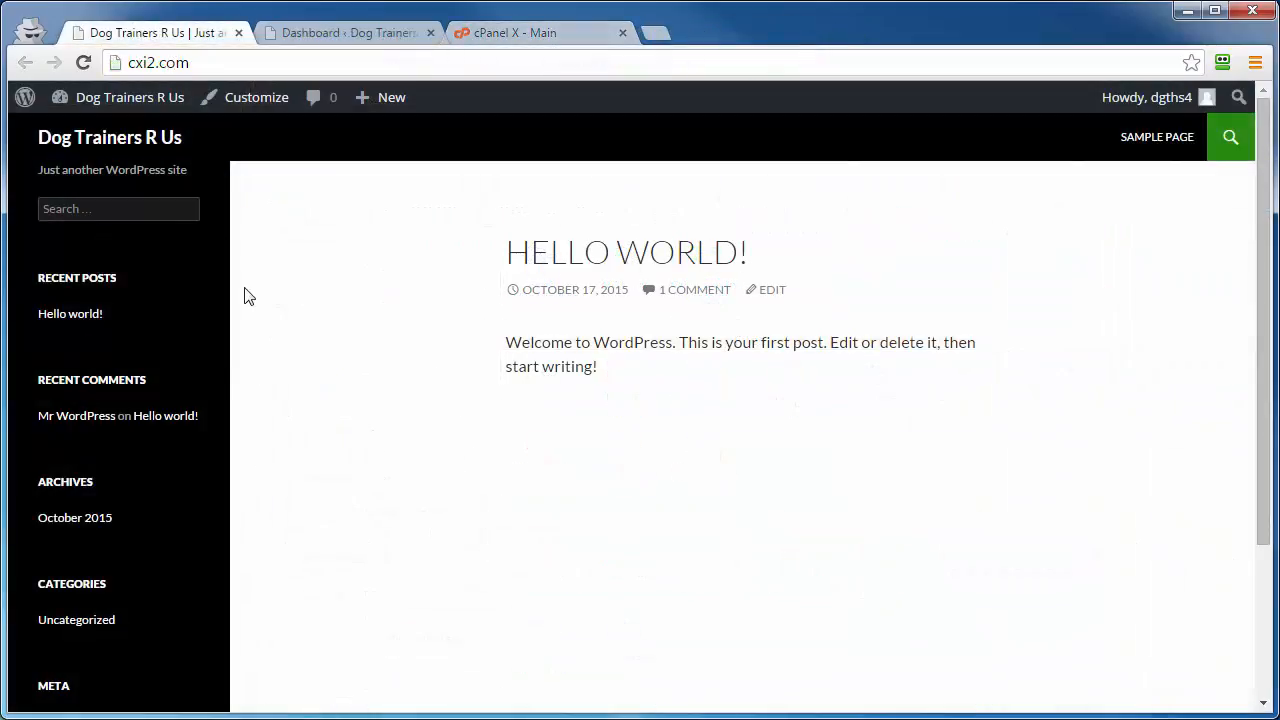
Move the "Hello world!" post to the trash in the WordPress dashboard and check the comments list.
left_click(316, 32)
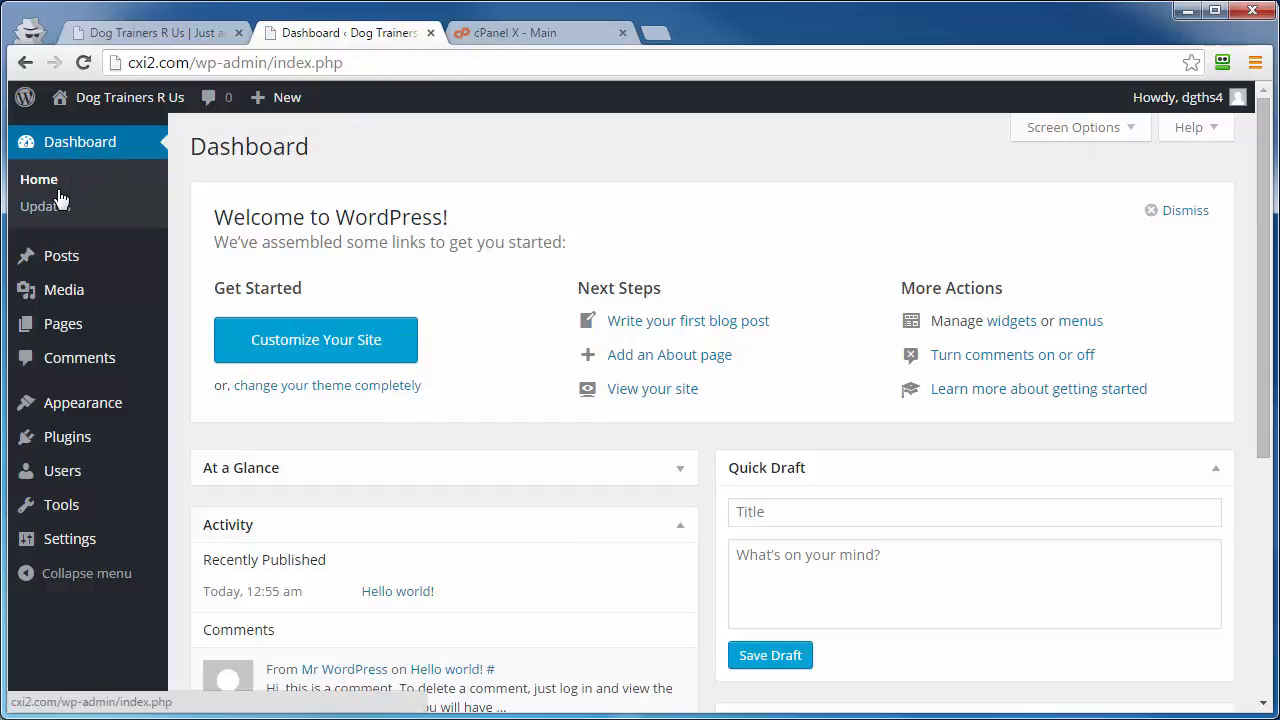
mouse_move(52, 262)
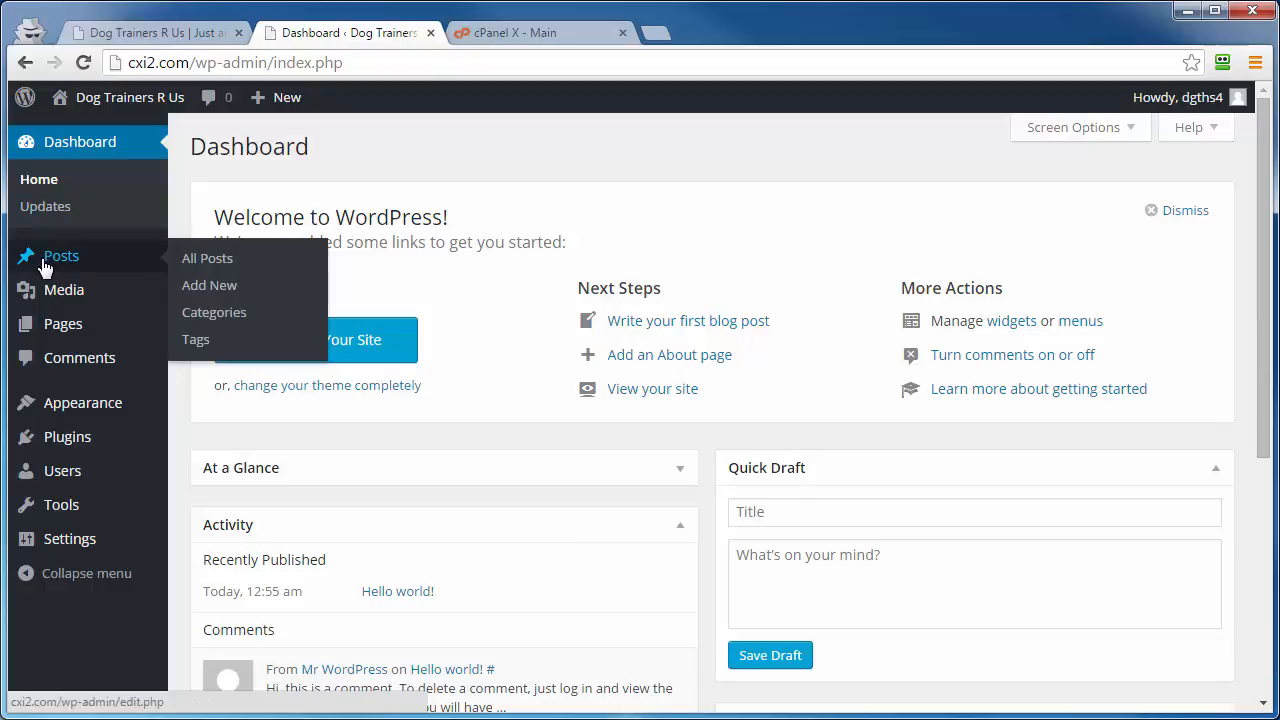
left_click(41, 258)
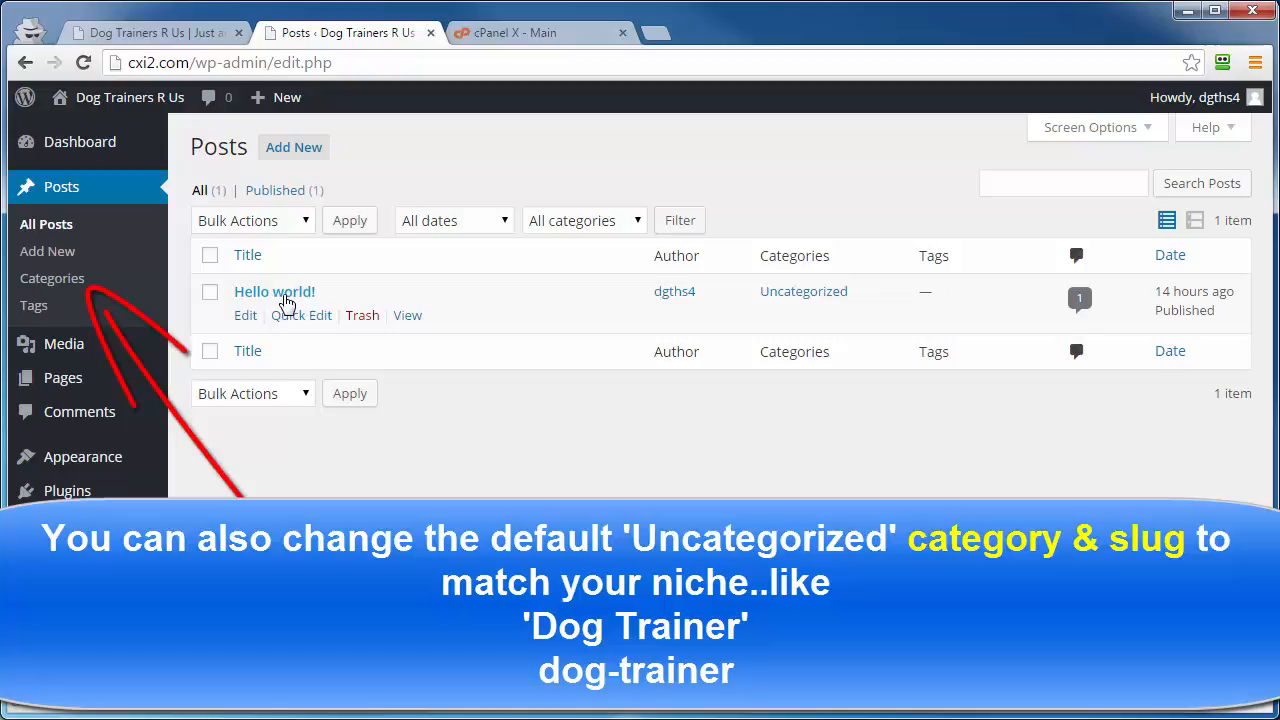
left_click(172, 33)
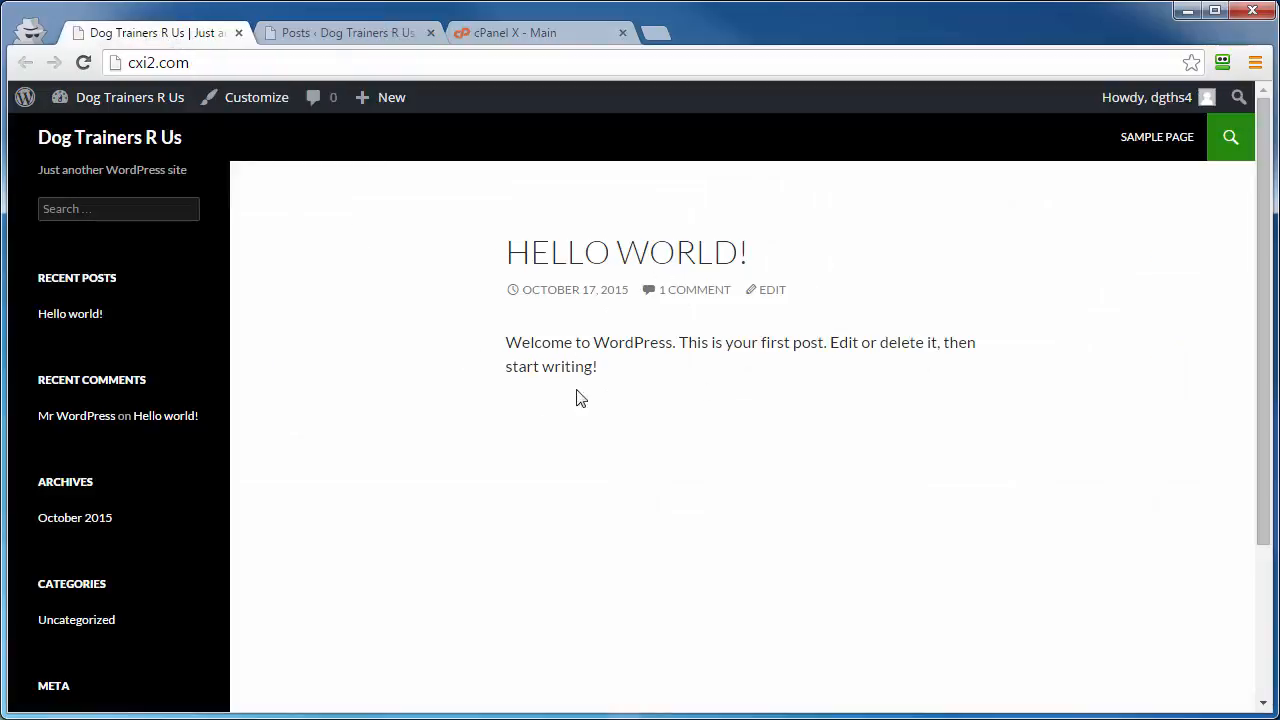
left_click(302, 38)
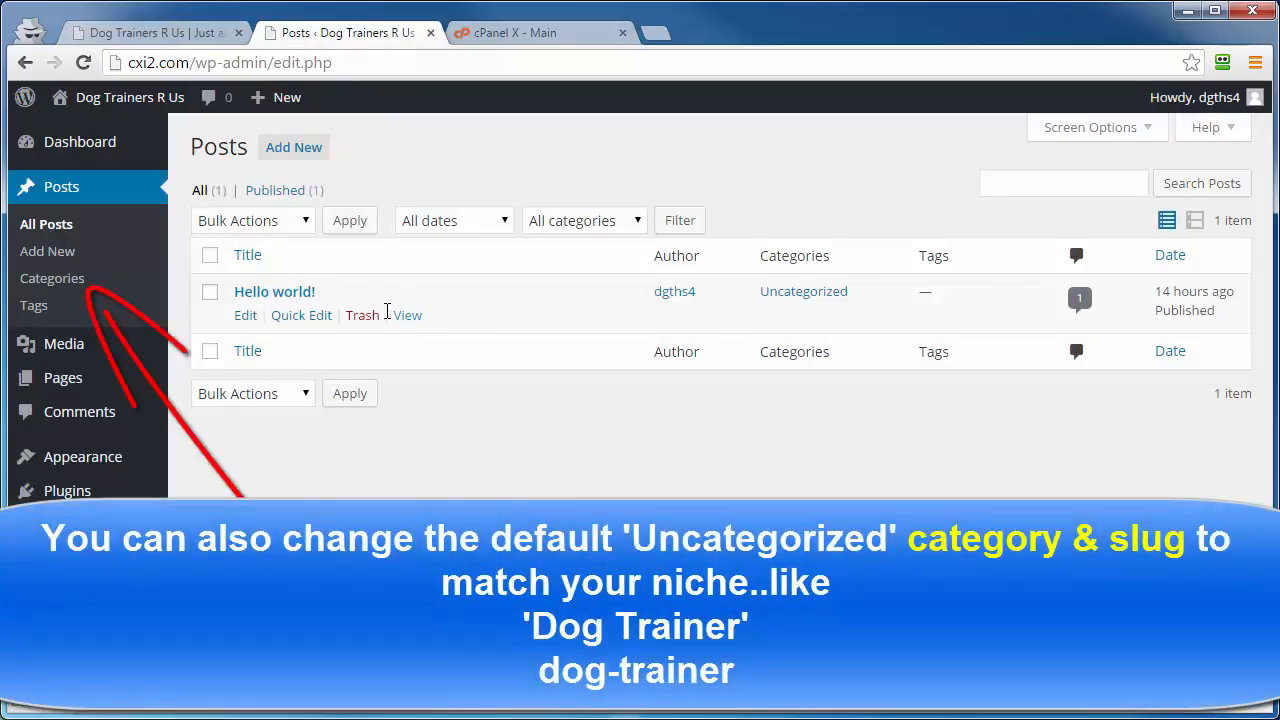
left_click(362, 318)
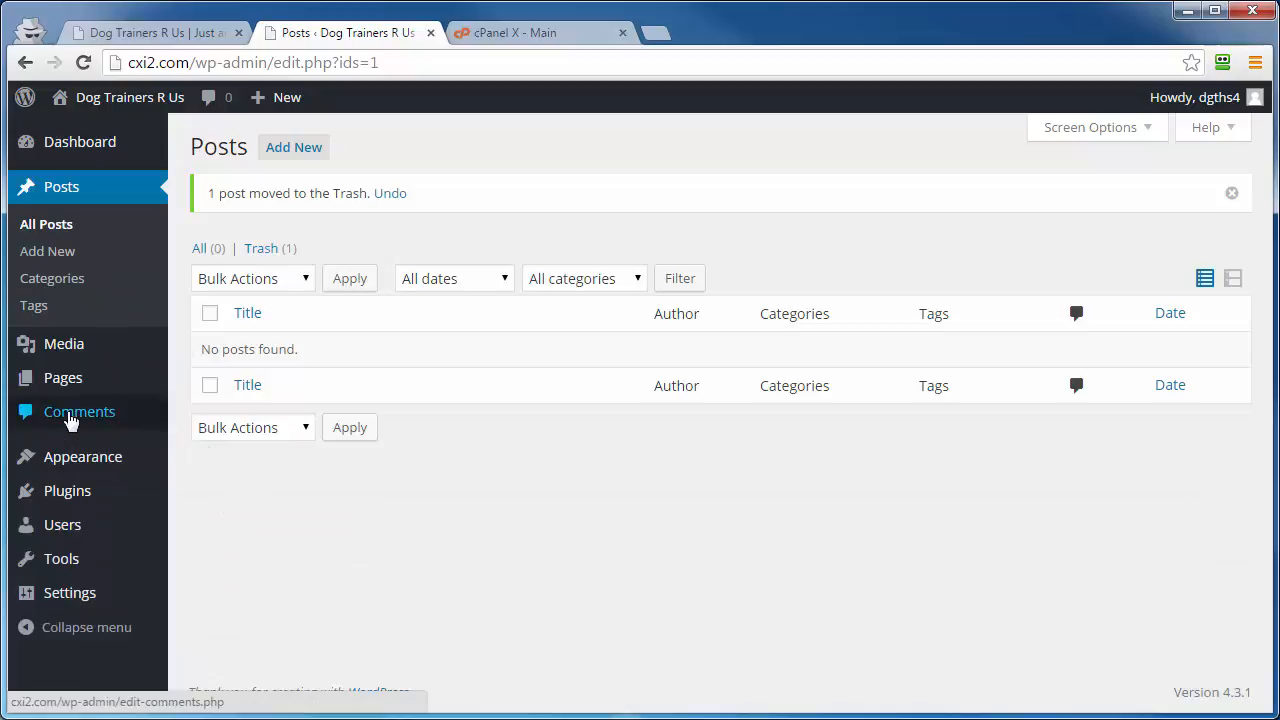
left_click(75, 412)
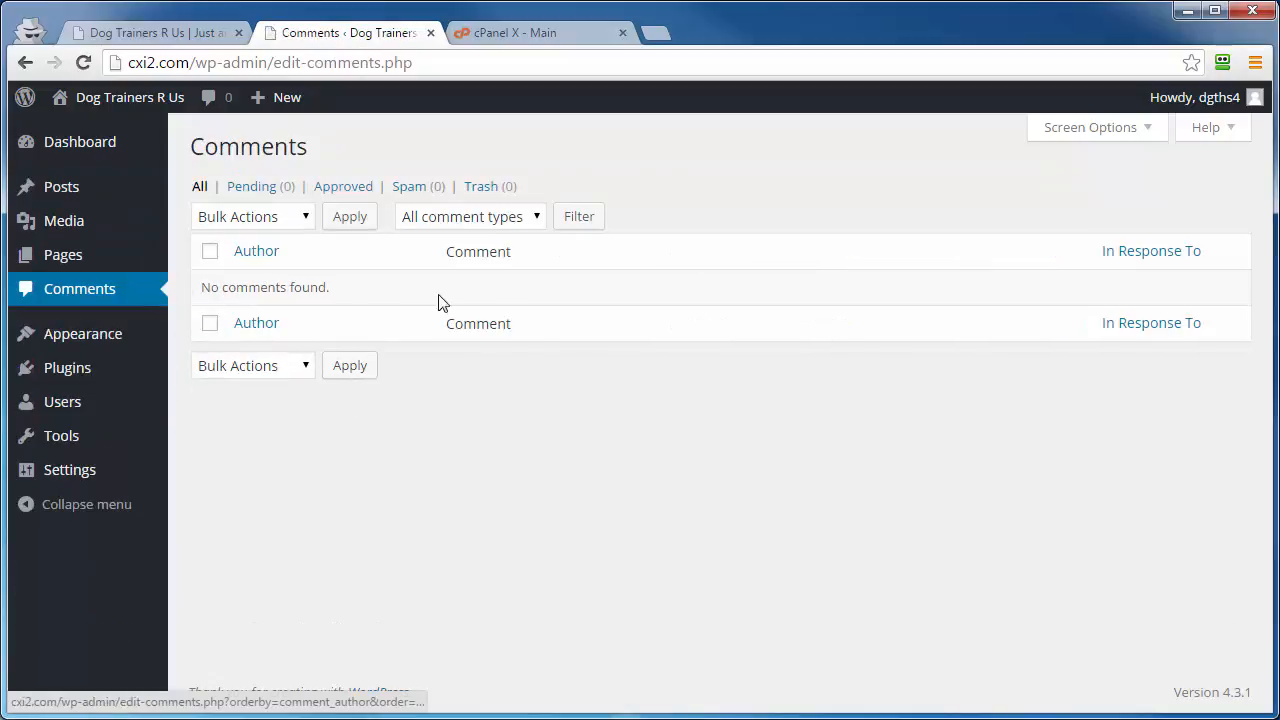
Review the default Sample Page on the live site and move it to the trash in WordPress.
left_click(58, 258)
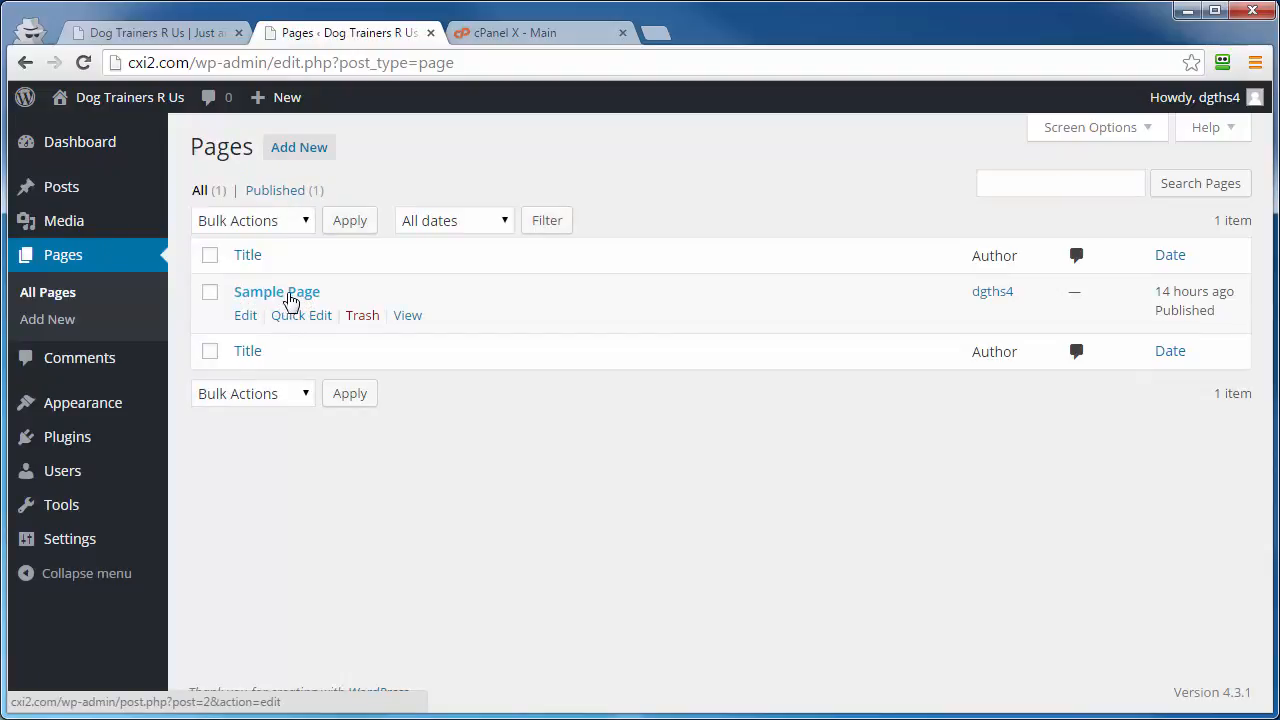
left_click(160, 36)
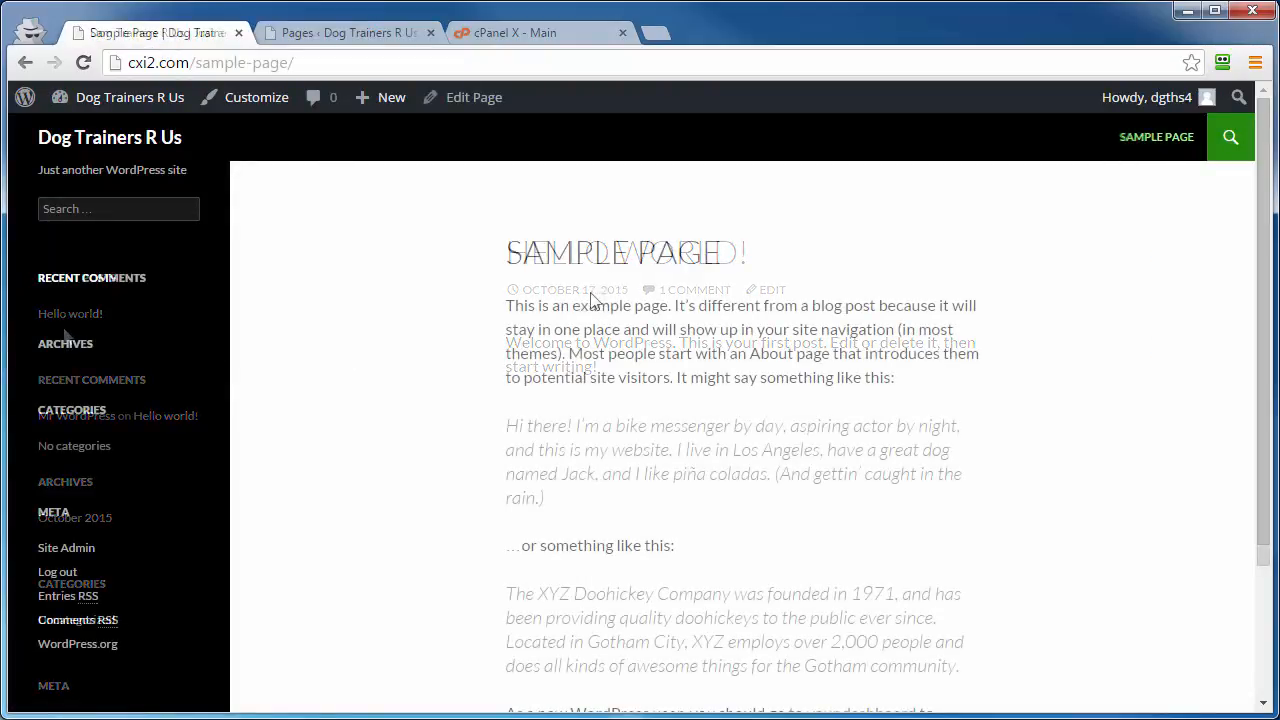
scroll(540, 540, "down", 2)
scroll(543, 556, "up", 3)
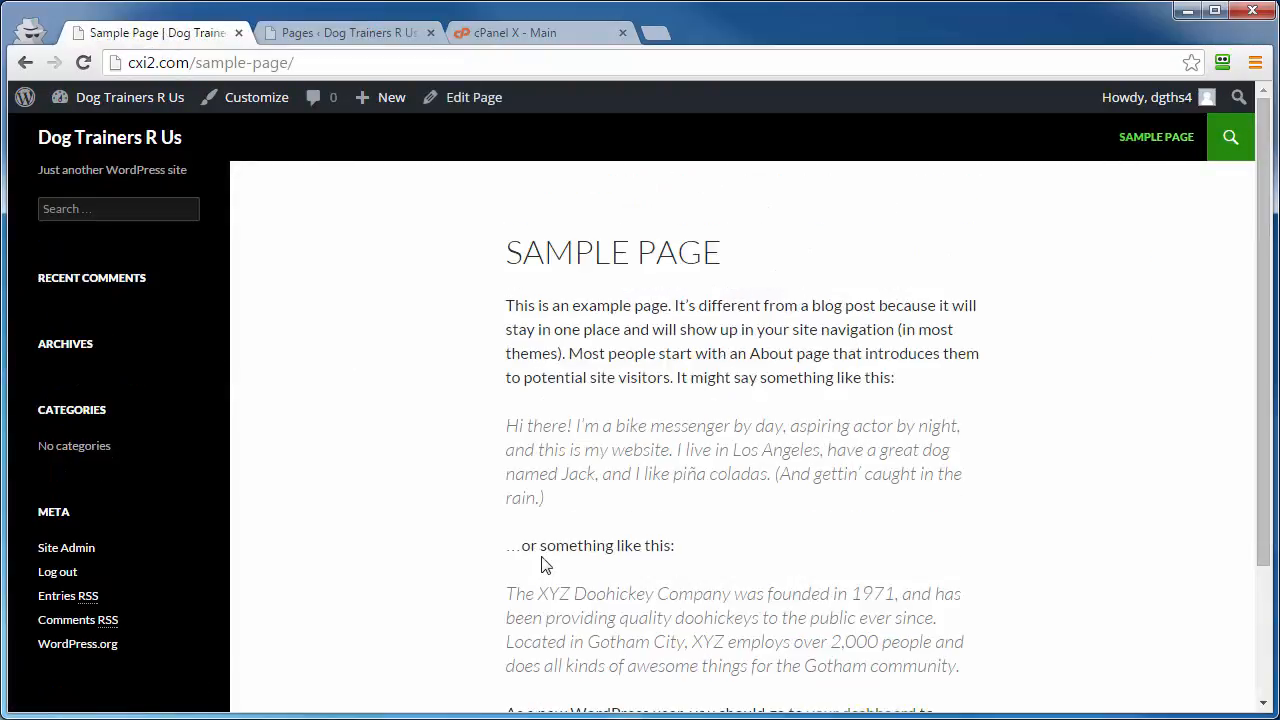
left_click(329, 33)
left_click(362, 321)
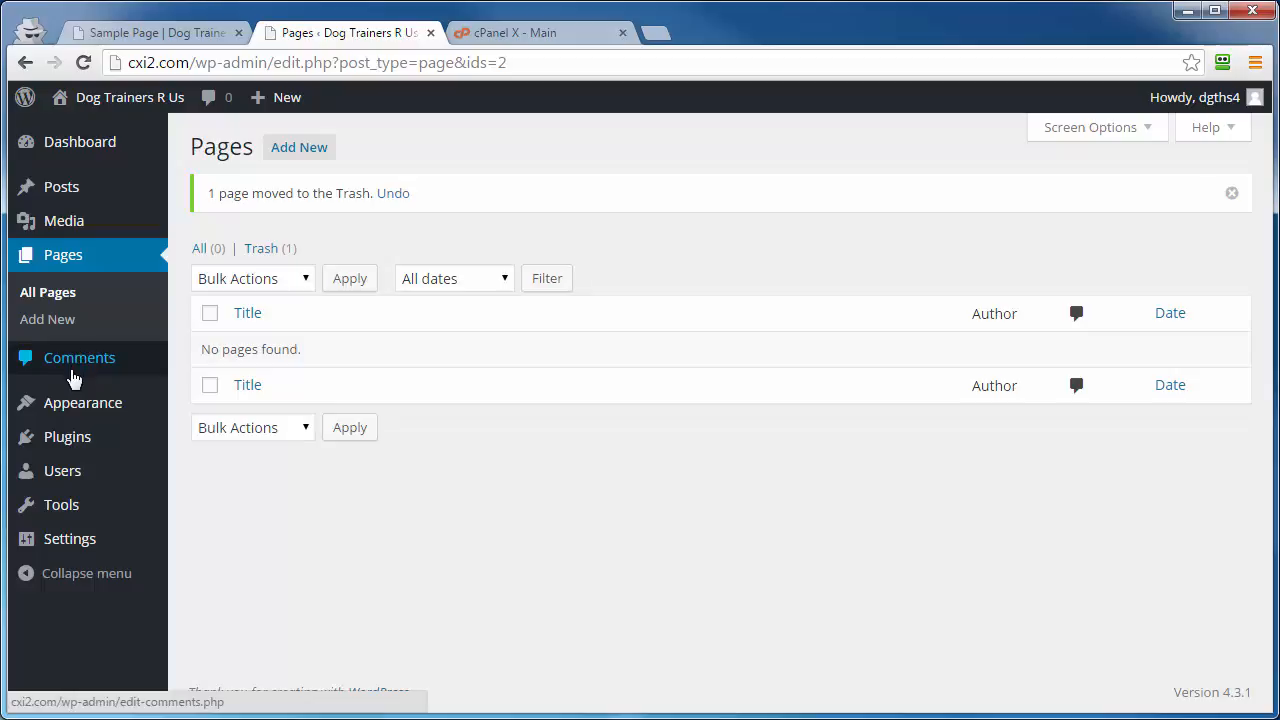
Review the installed WordPress themes and delete the Twenty Fifteen theme.
mouse_move(73, 407)
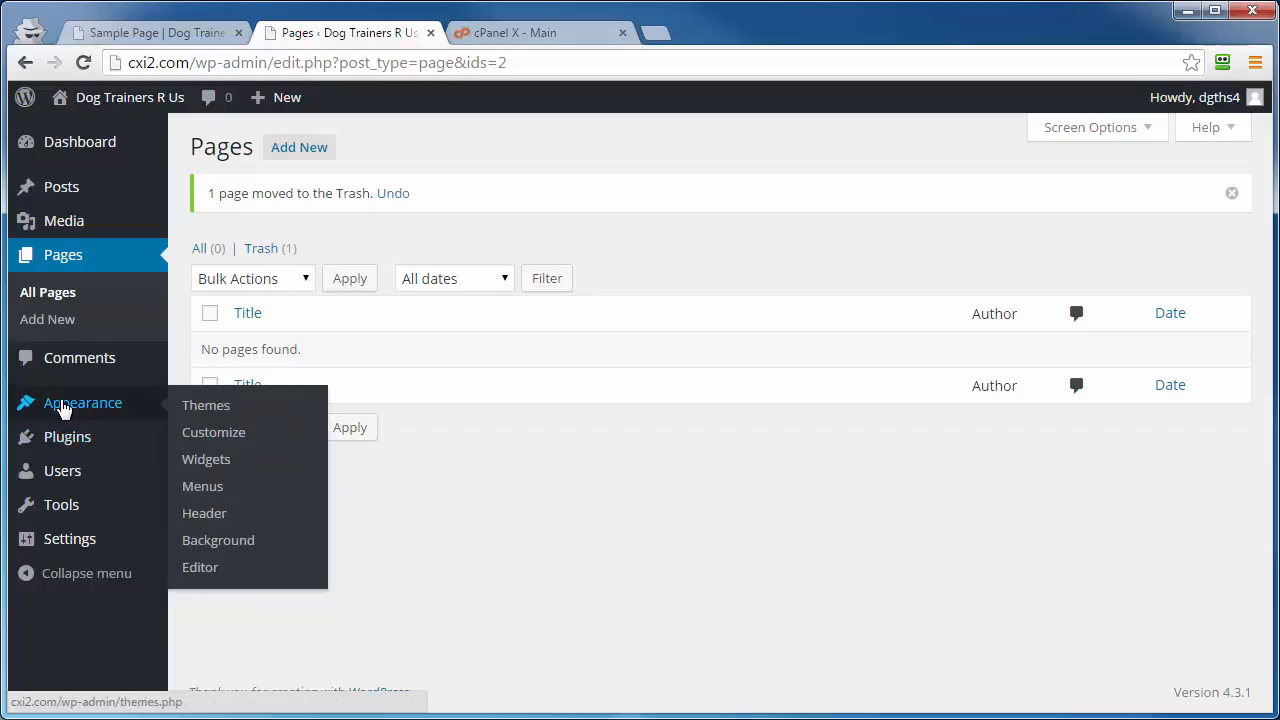
left_click(73, 410)
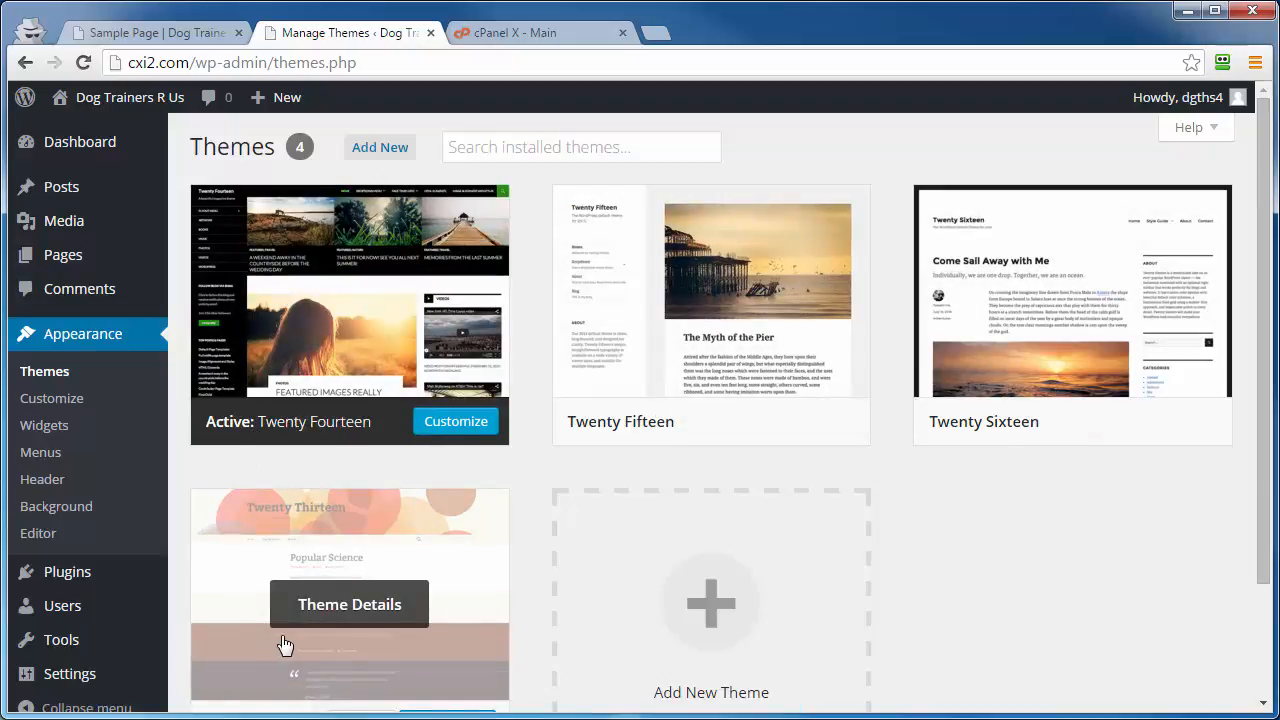
scroll(286, 646, "down", 3)
scroll(434, 646, "up", 3)
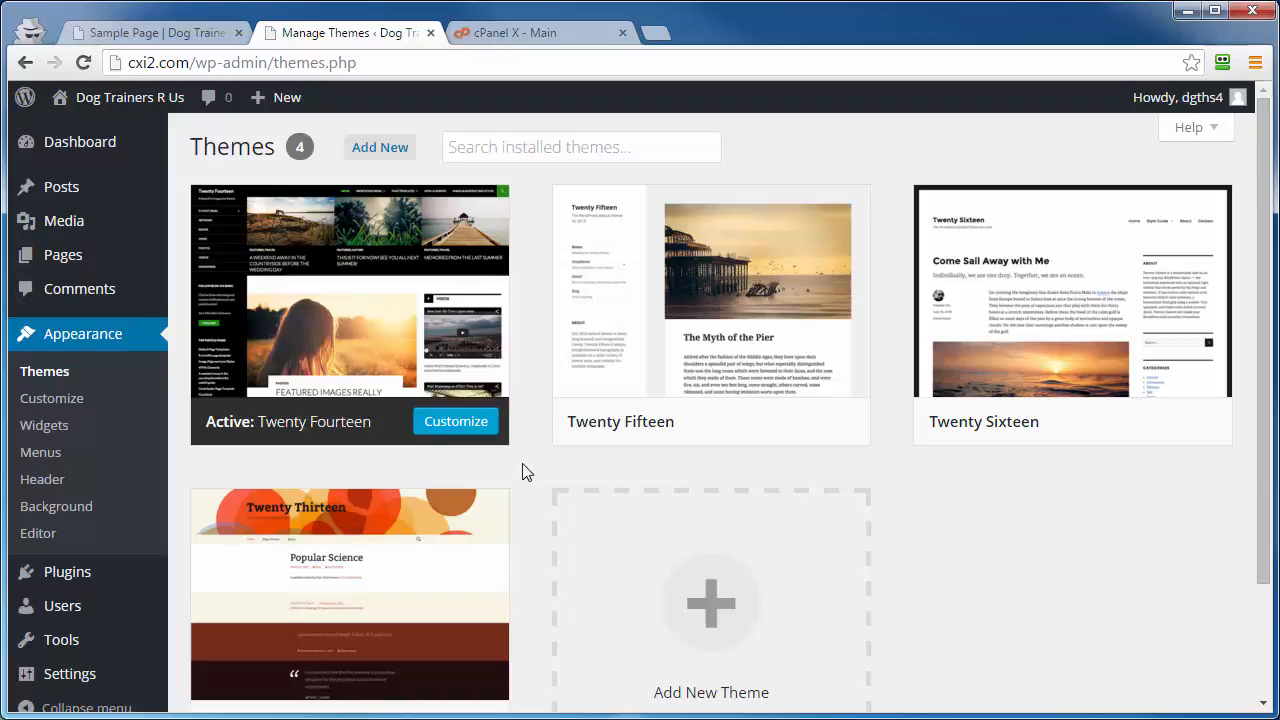
mouse_move(735, 385)
mouse_move(361, 338)
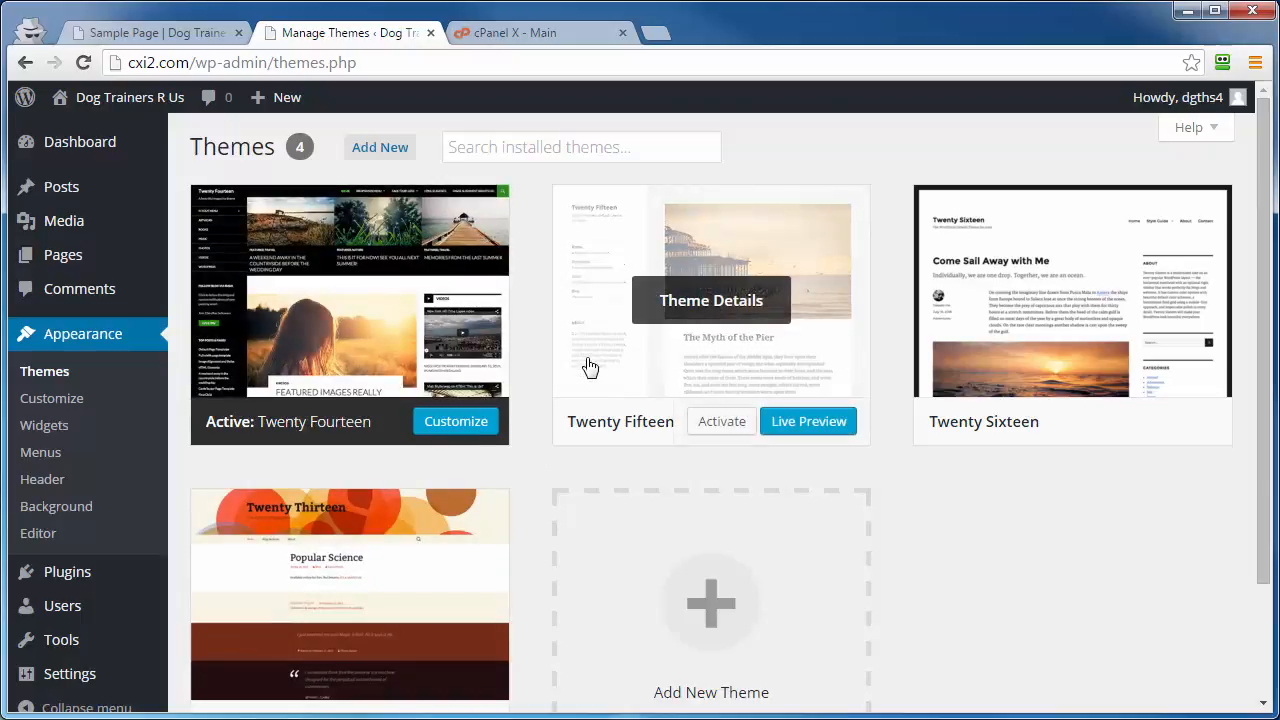
left_click(590, 367)
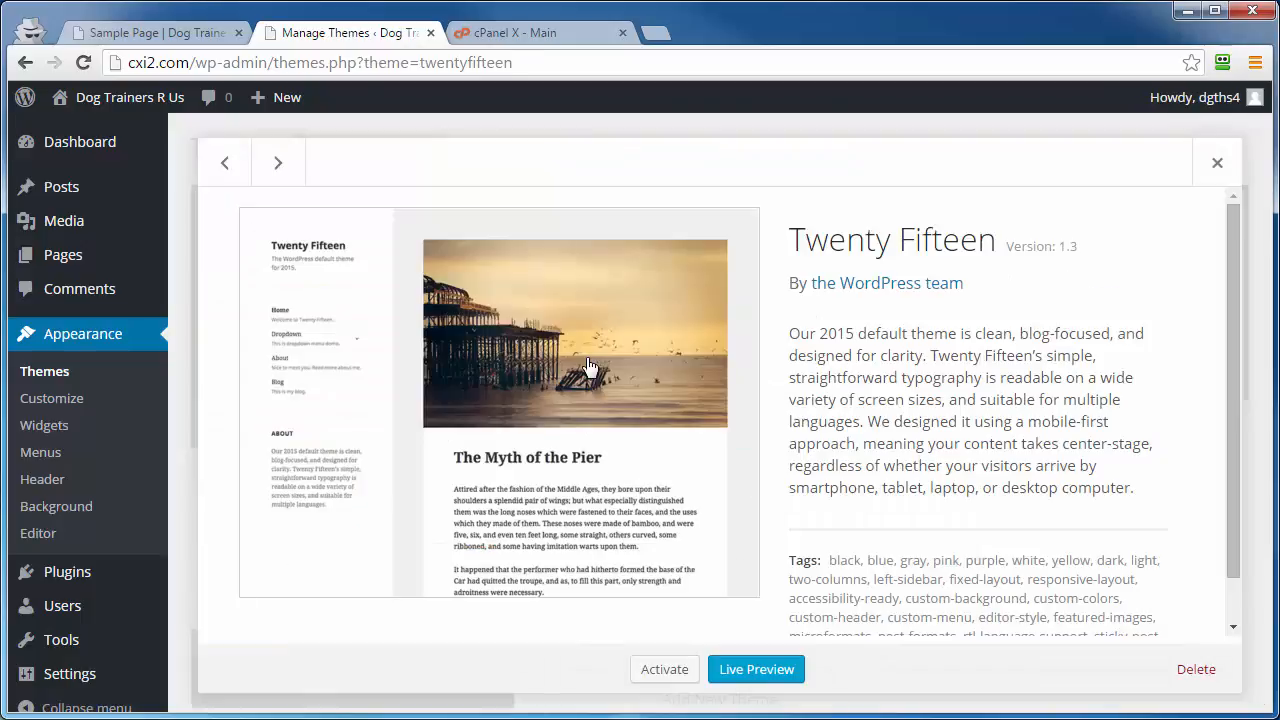
left_click(1196, 669)
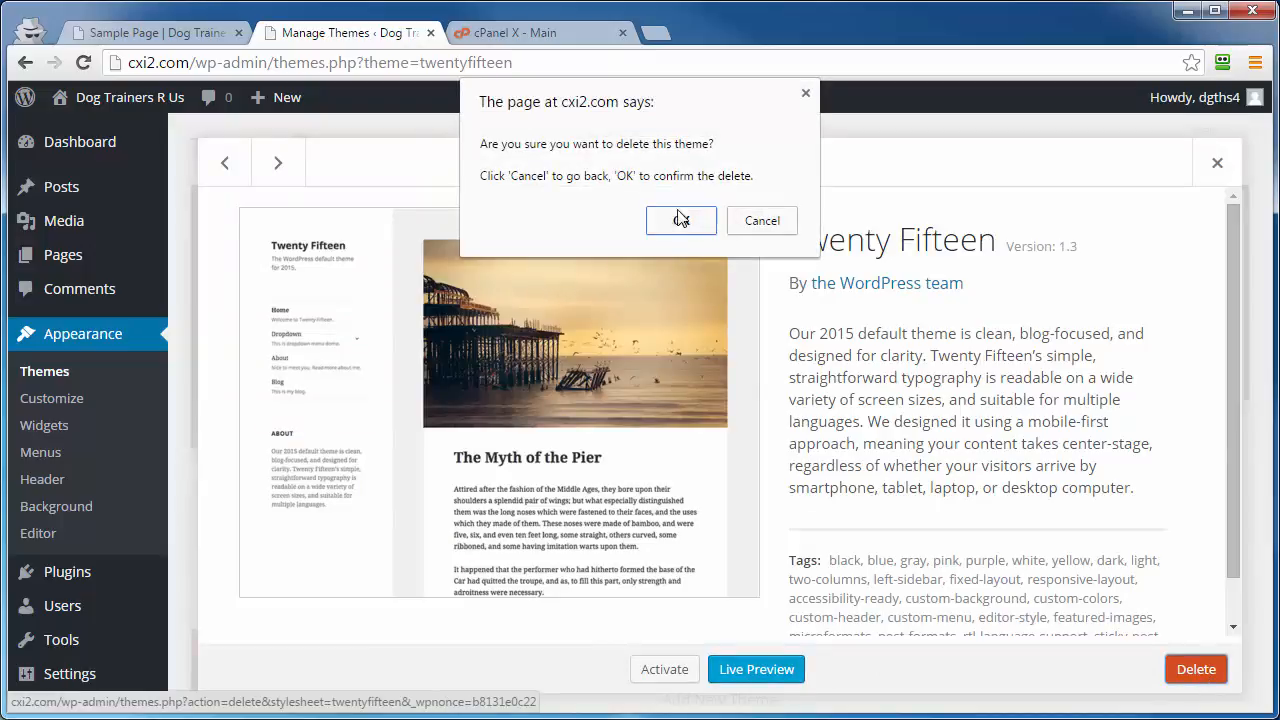
left_click(678, 216)
Delete the Twenty Sixteen theme from the installed themes.
left_click(636, 432)
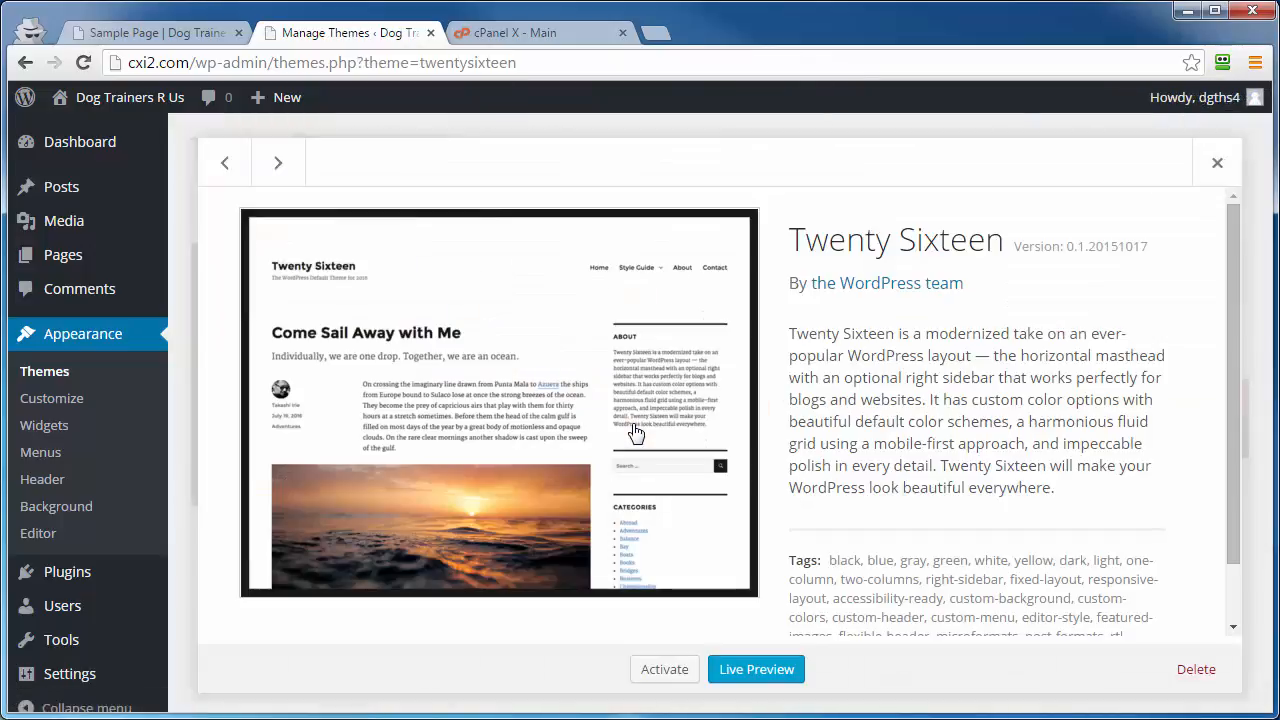
left_click(1198, 674)
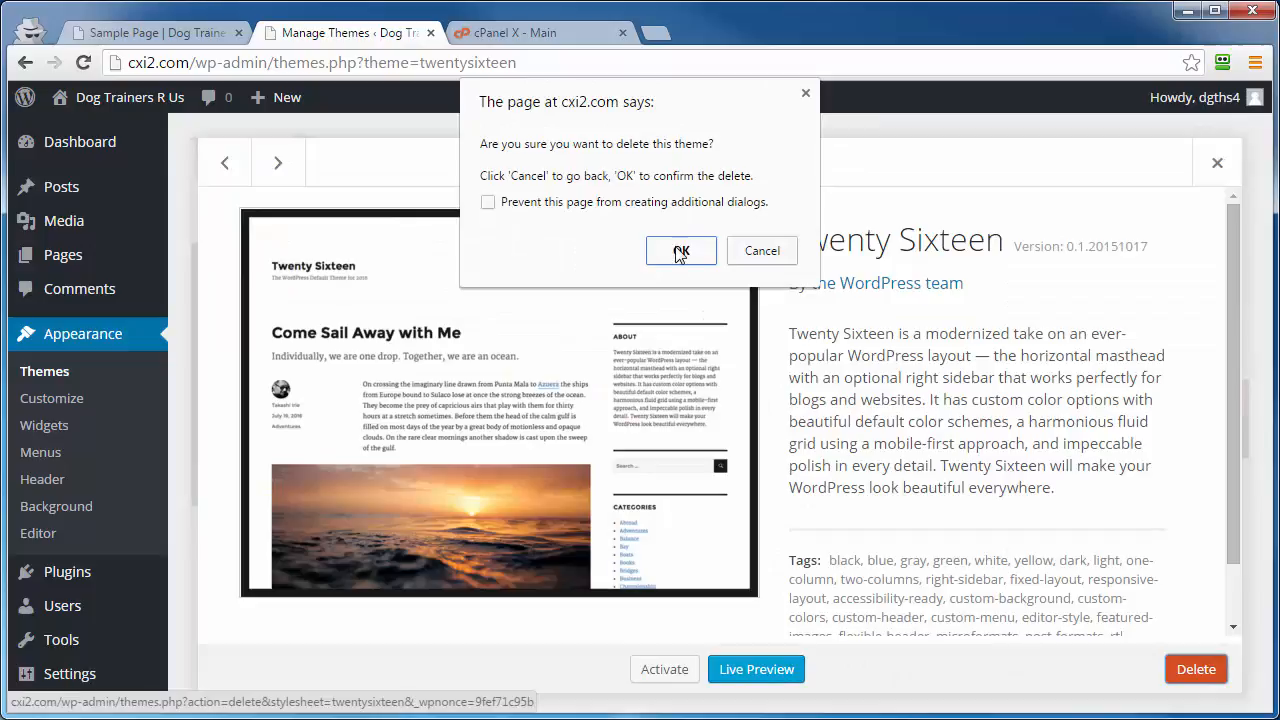
left_click(679, 252)
Delete the Twenty Thirteen theme from the installed themes, and open the list of installed plugins.
left_click(650, 432)
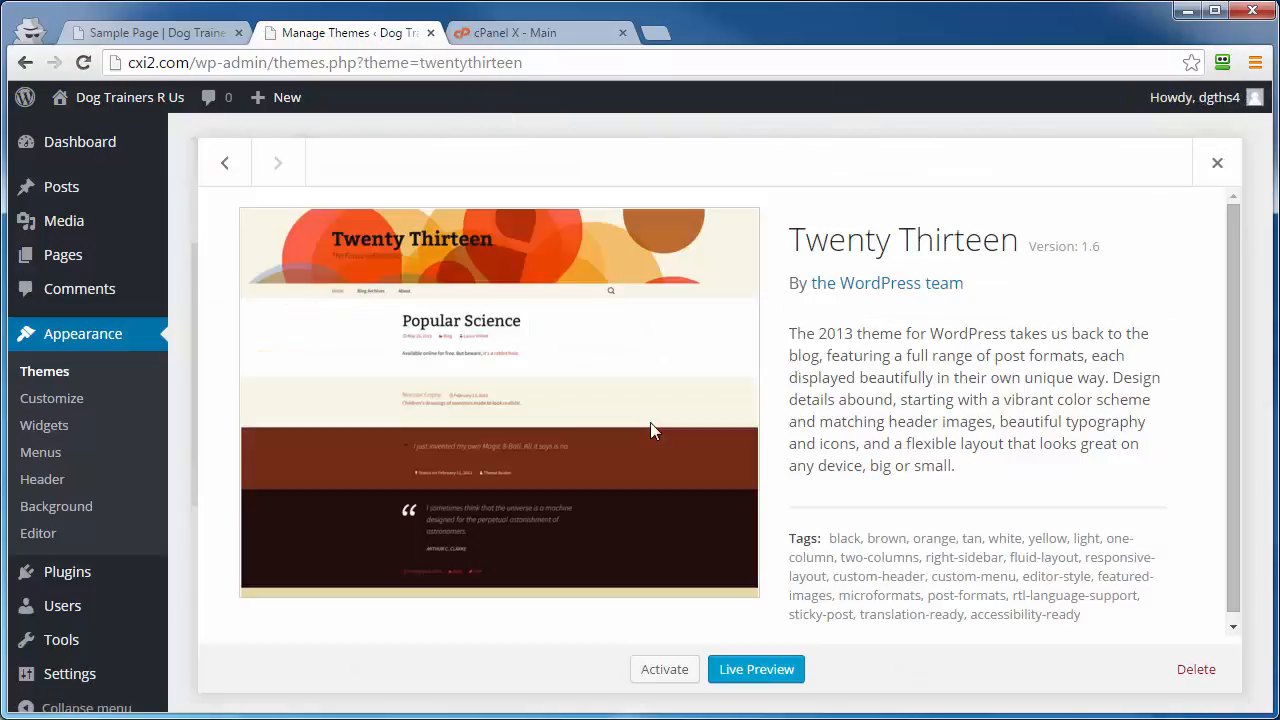
left_click(1197, 669)
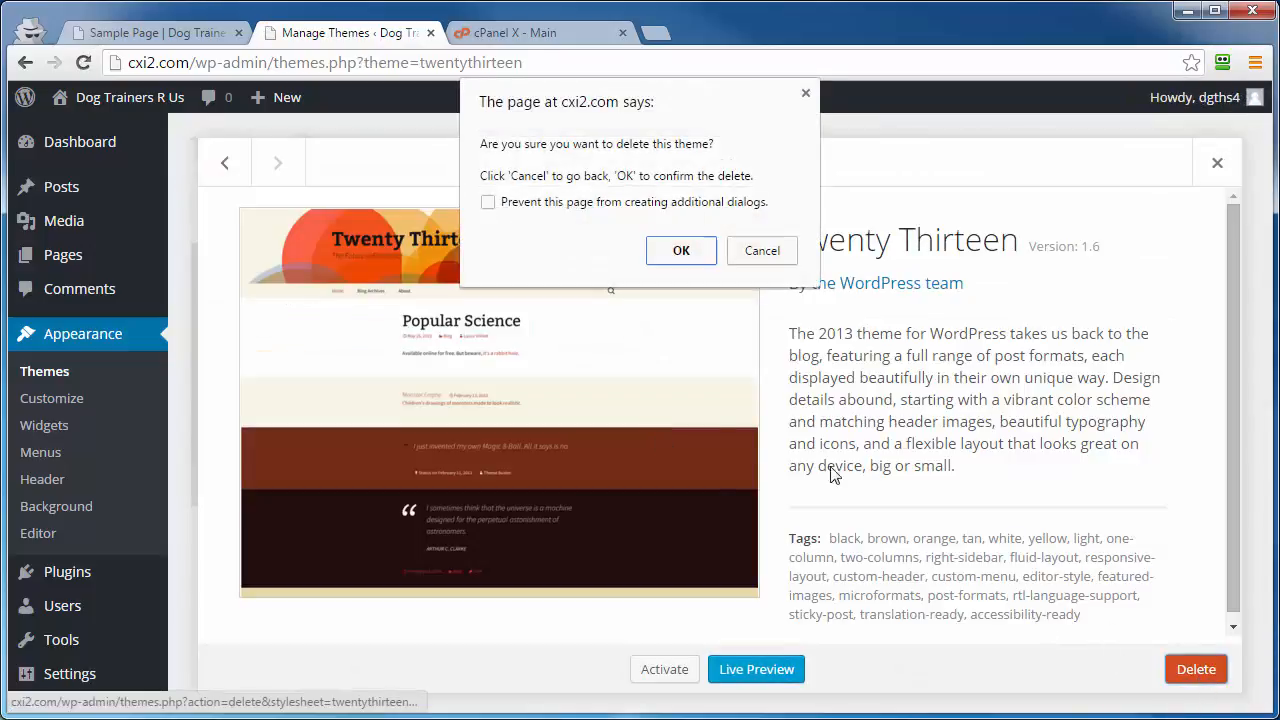
left_click(679, 254)
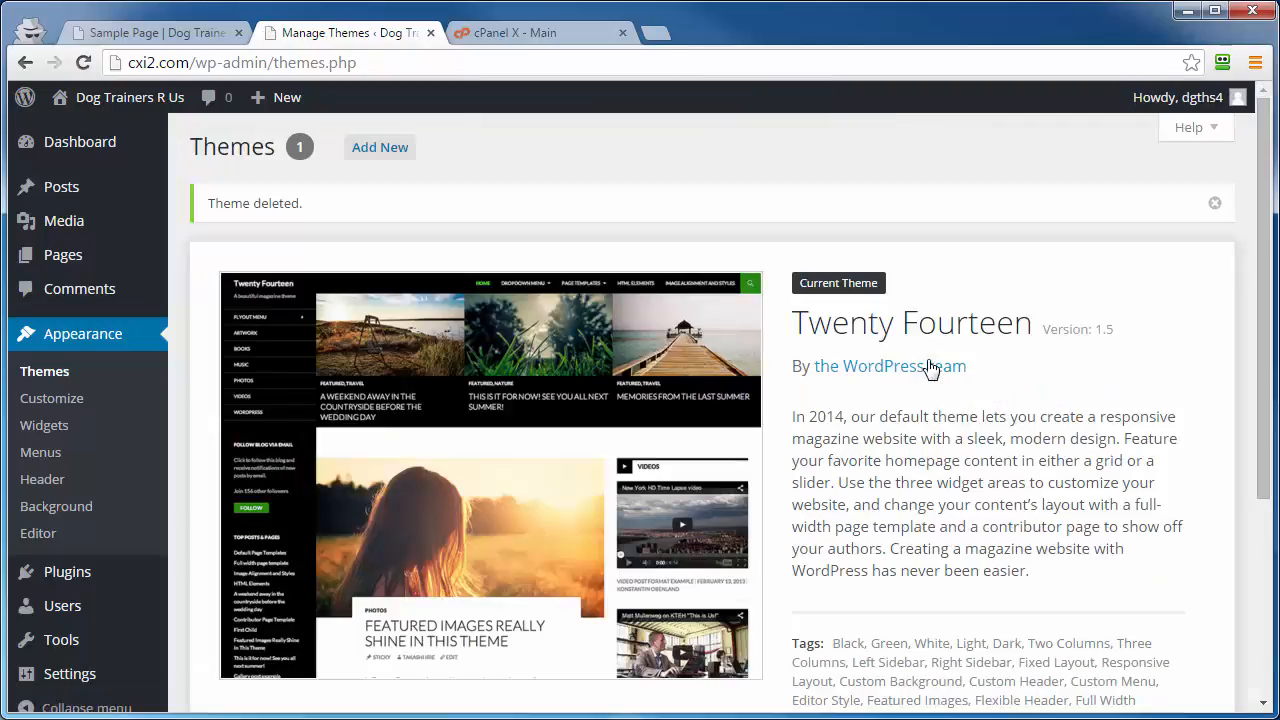
scroll(491, 429, "down", 3)
scroll(876, 437, "up", 3)
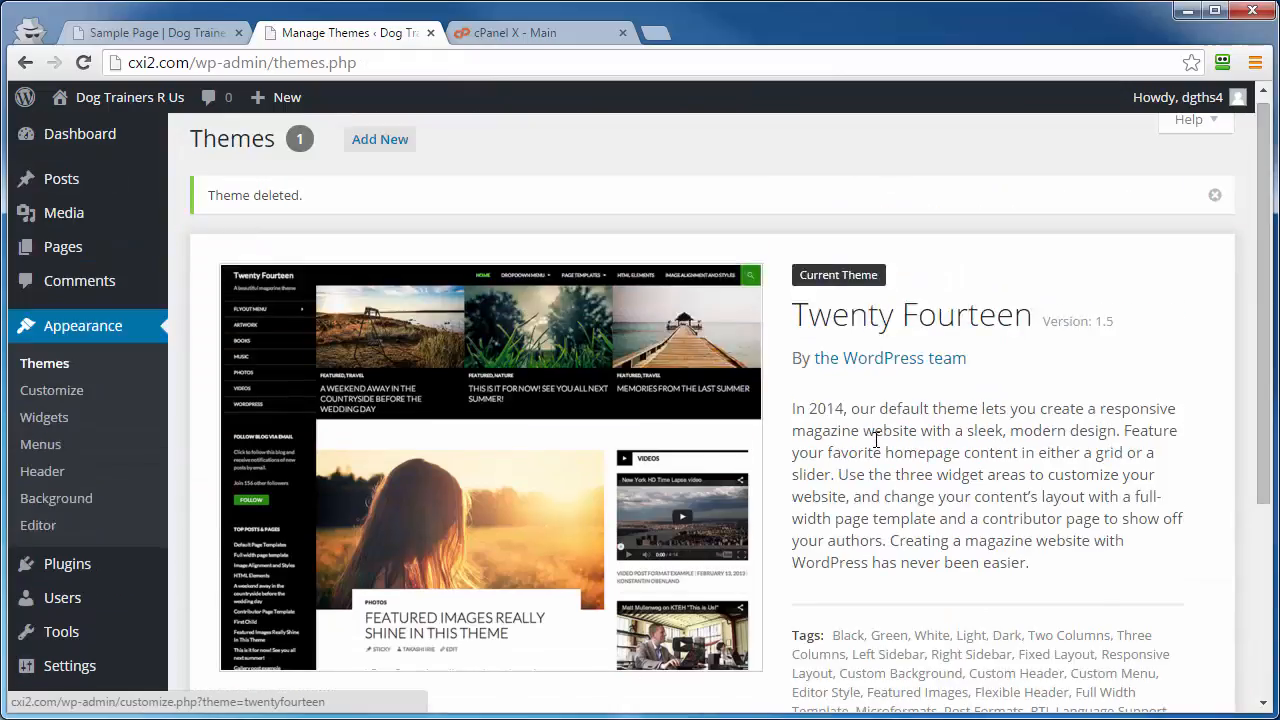
scroll(472, 368, "down", 3)
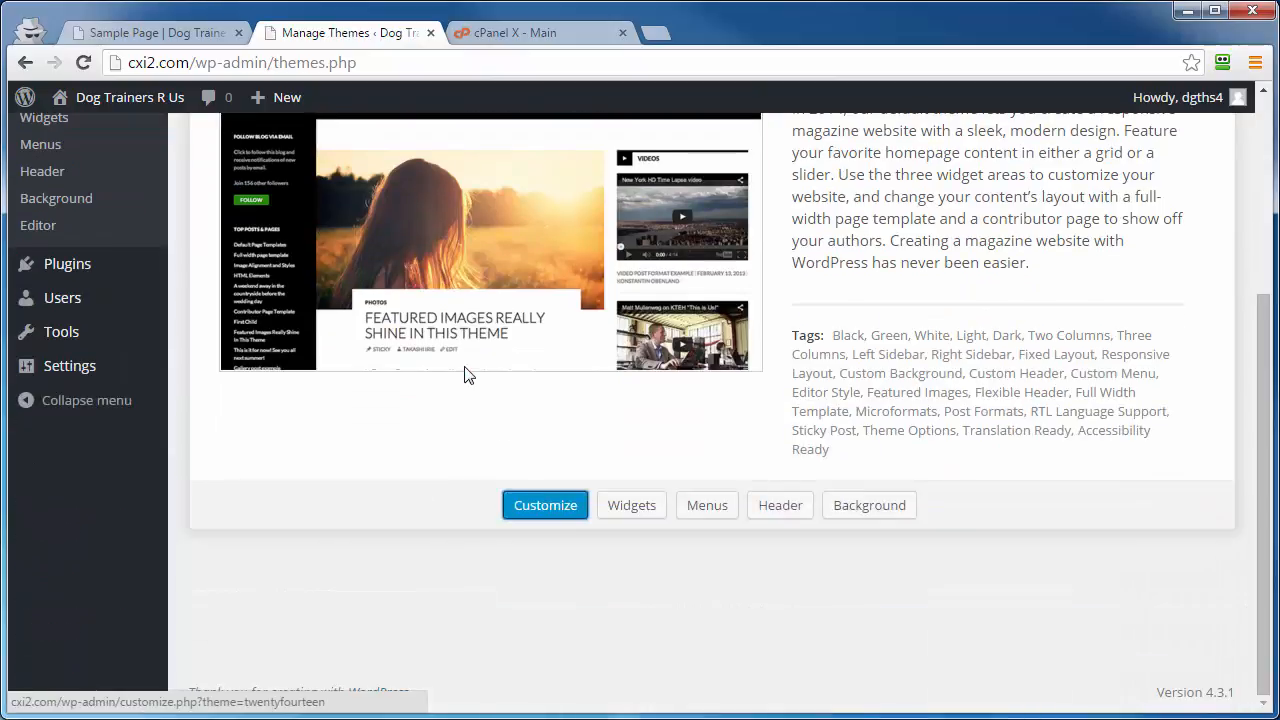
left_click(58, 268)
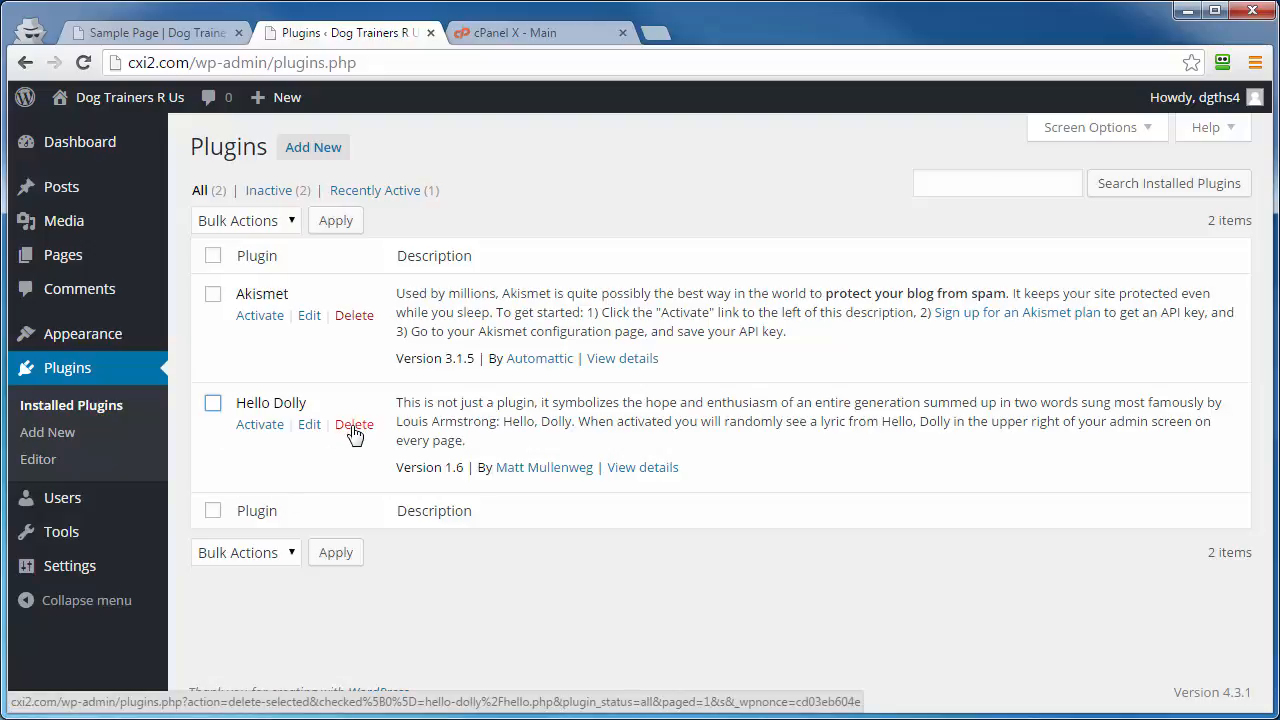
left_click(213, 256)
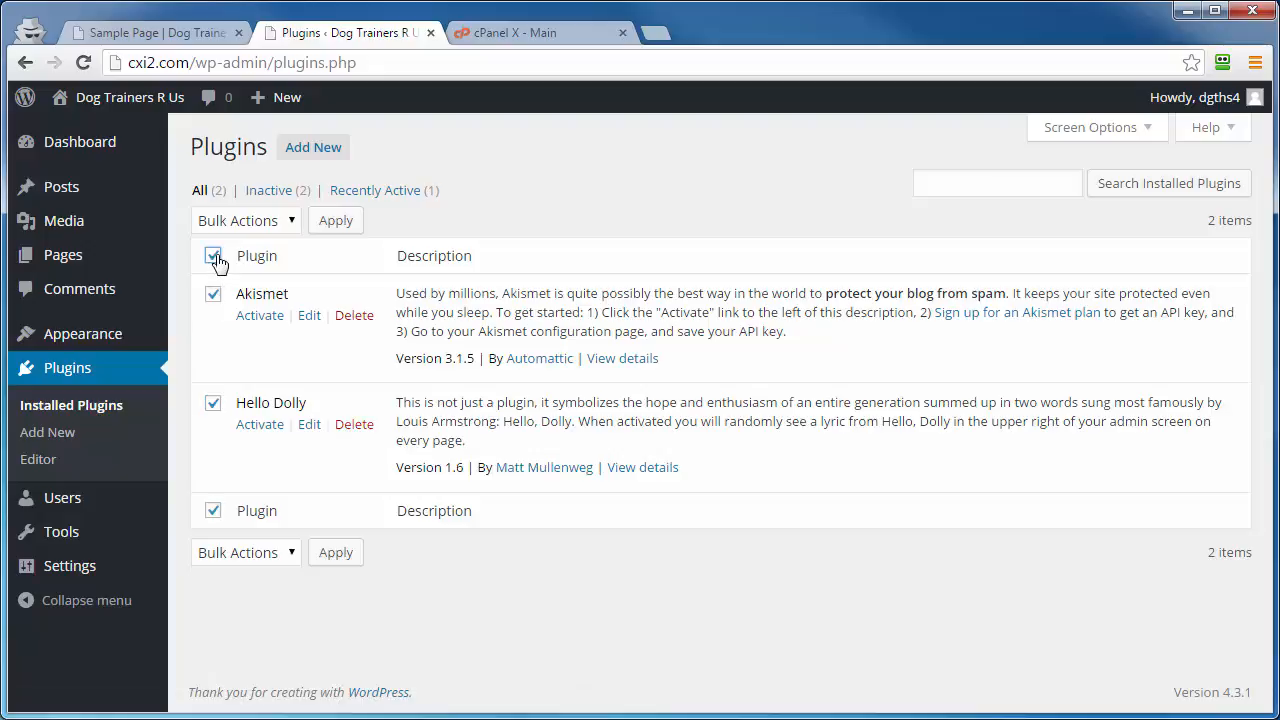
left_click(279, 222)
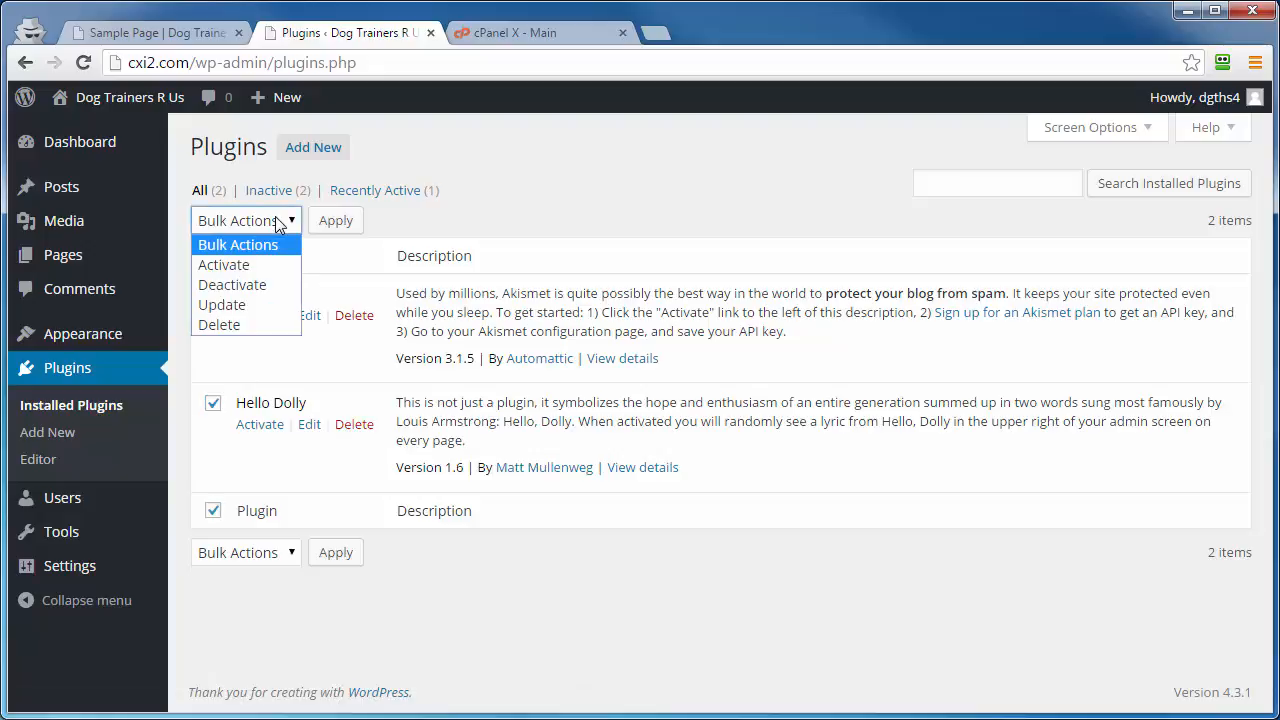
left_click(241, 361)
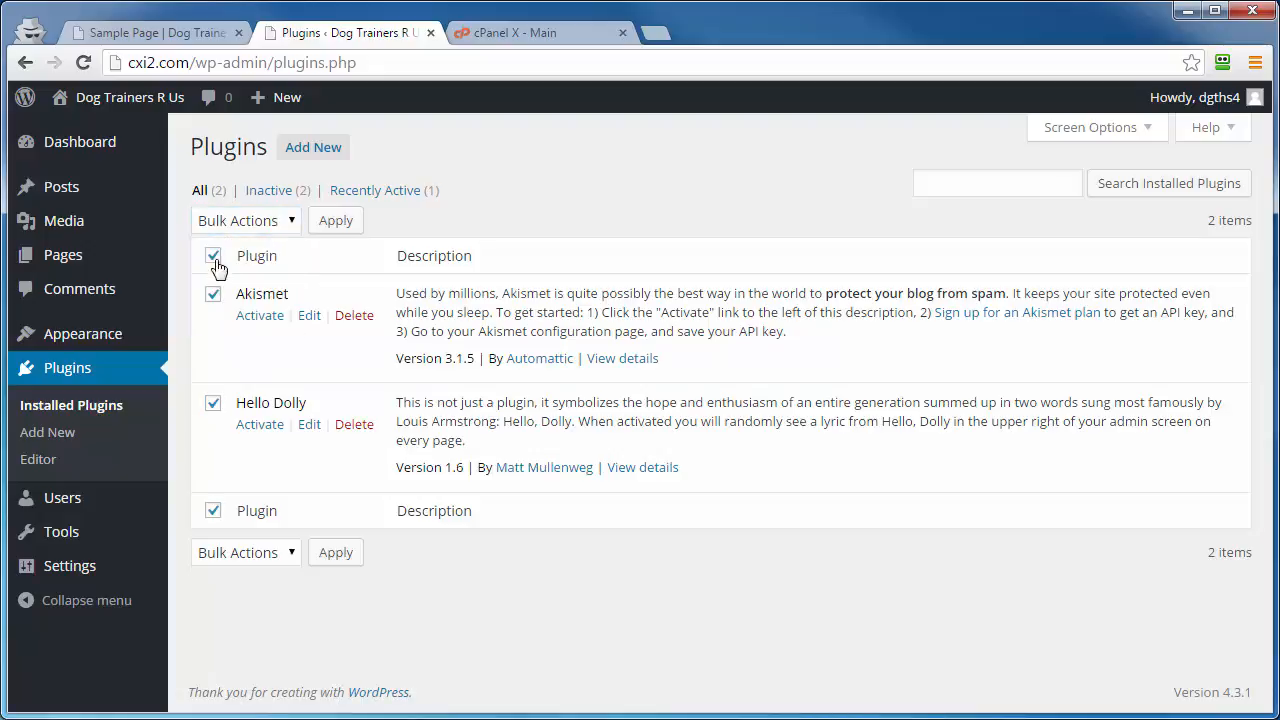
left_click(213, 256)
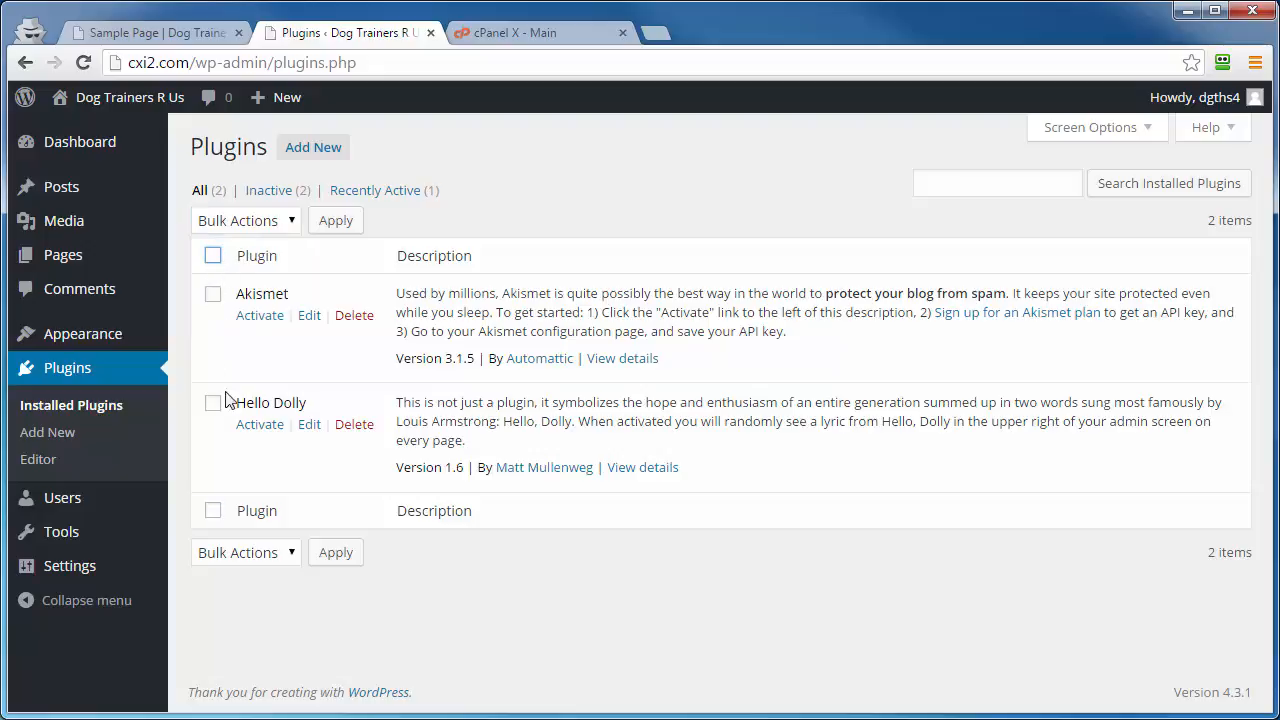
Delete the Hello Dolly plugin together with its files.
left_click(365, 427)
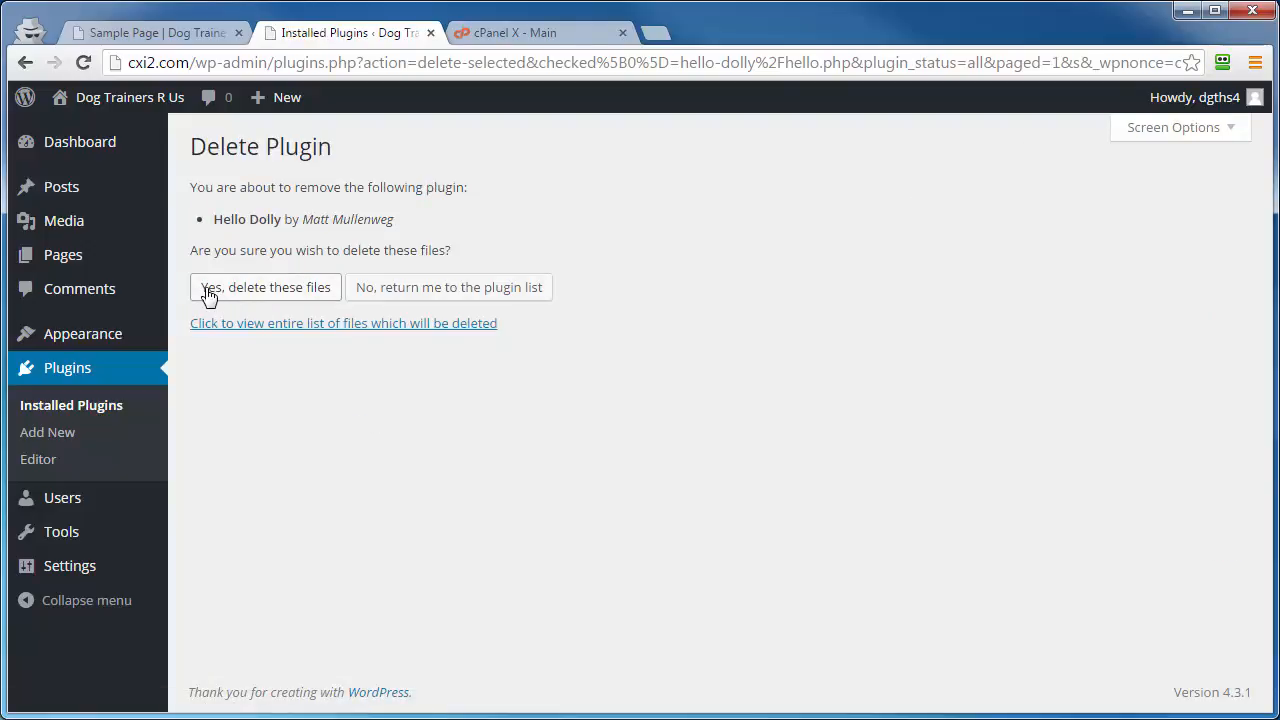
left_click(269, 297)
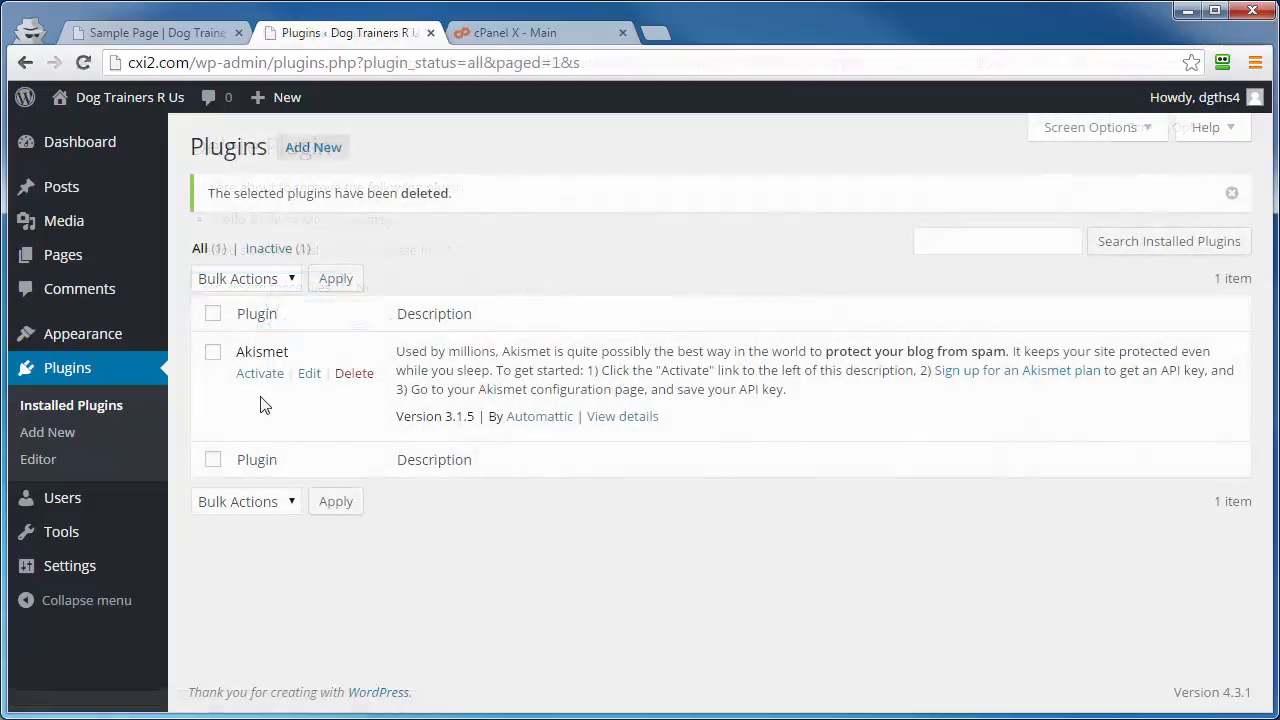